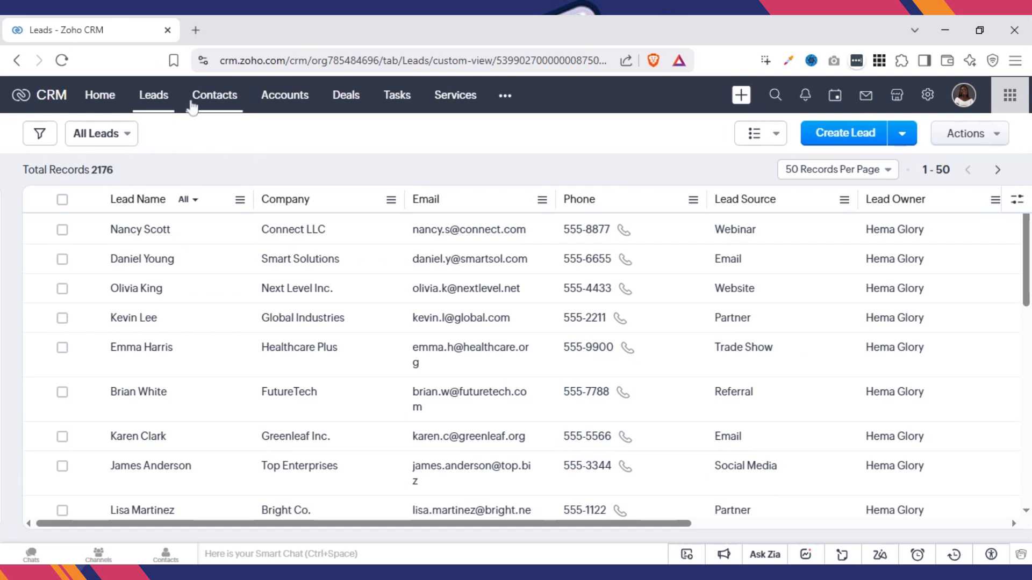
Step: Open the Leads list and try selecting all leads on the page
left_click(153, 107)
left_click(63, 200)
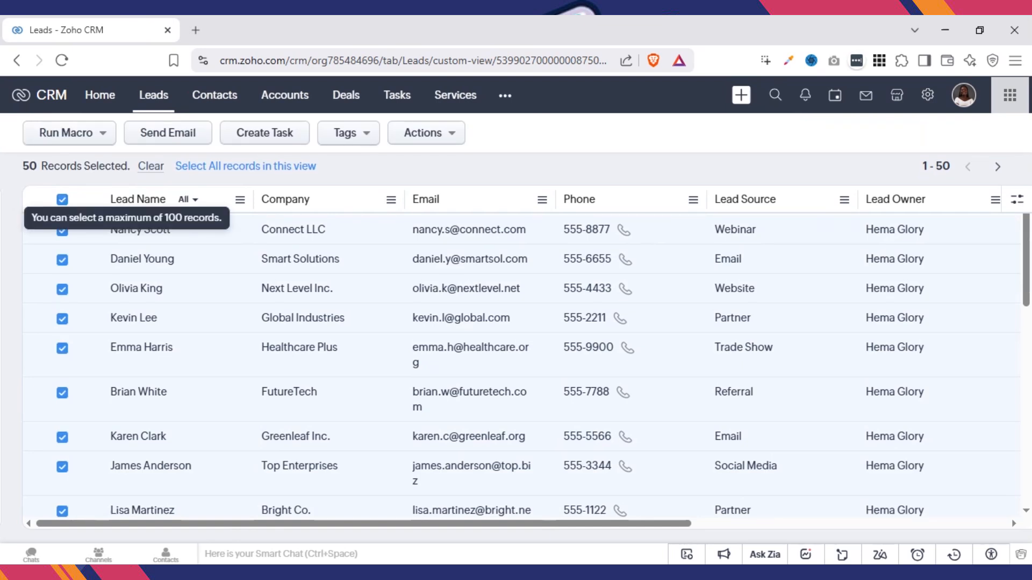
left_click(63, 199)
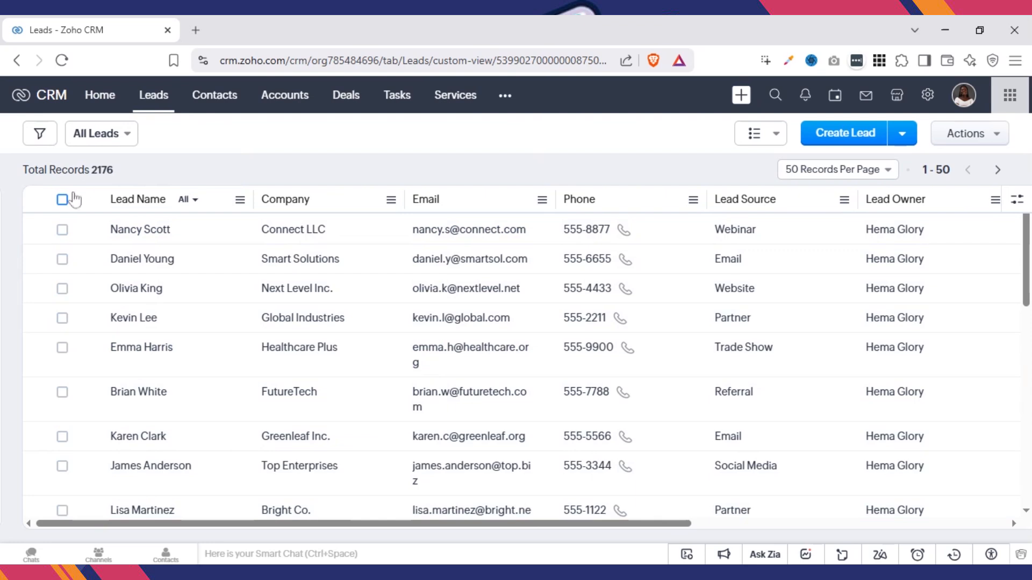
left_click(126, 138)
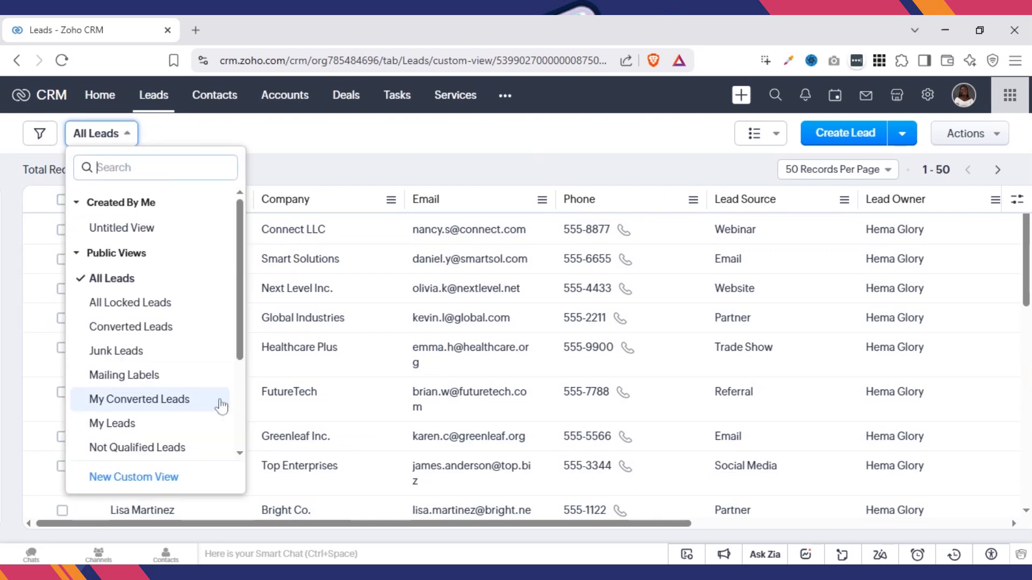
left_click(138, 477)
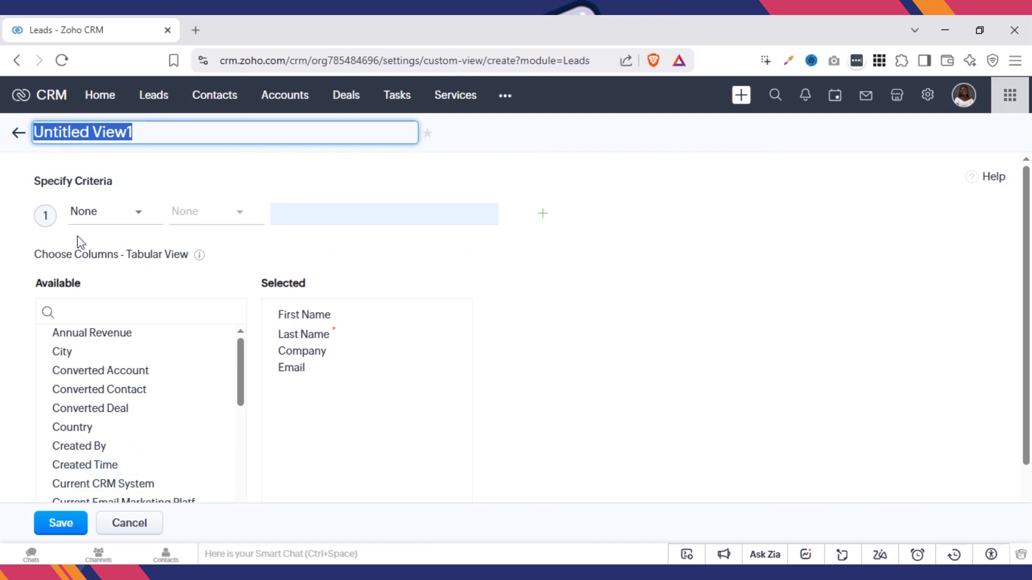
left_click(81, 211)
type("co")
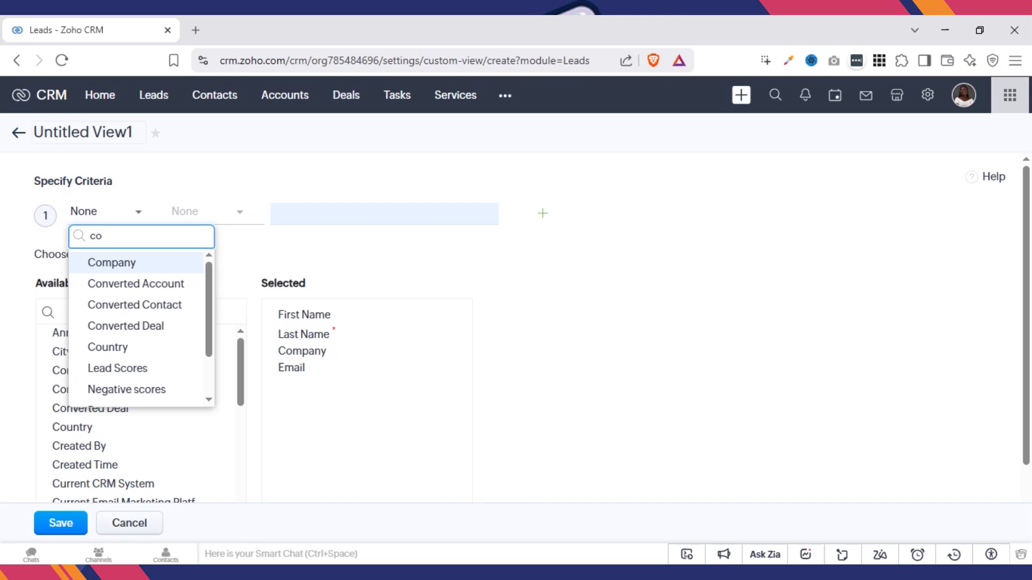
type("un")
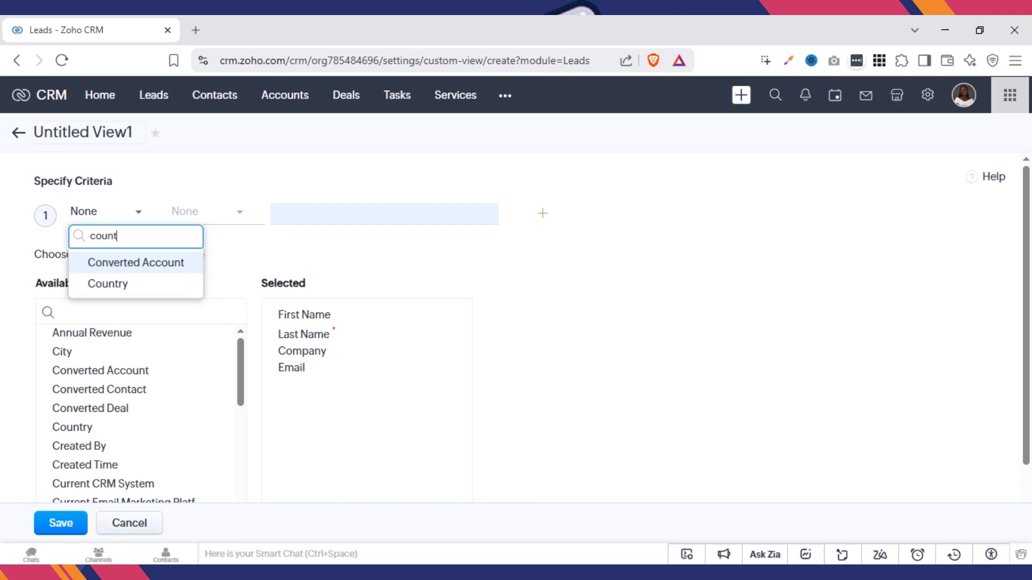
type("t")
left_click(155, 285)
left_click(219, 220)
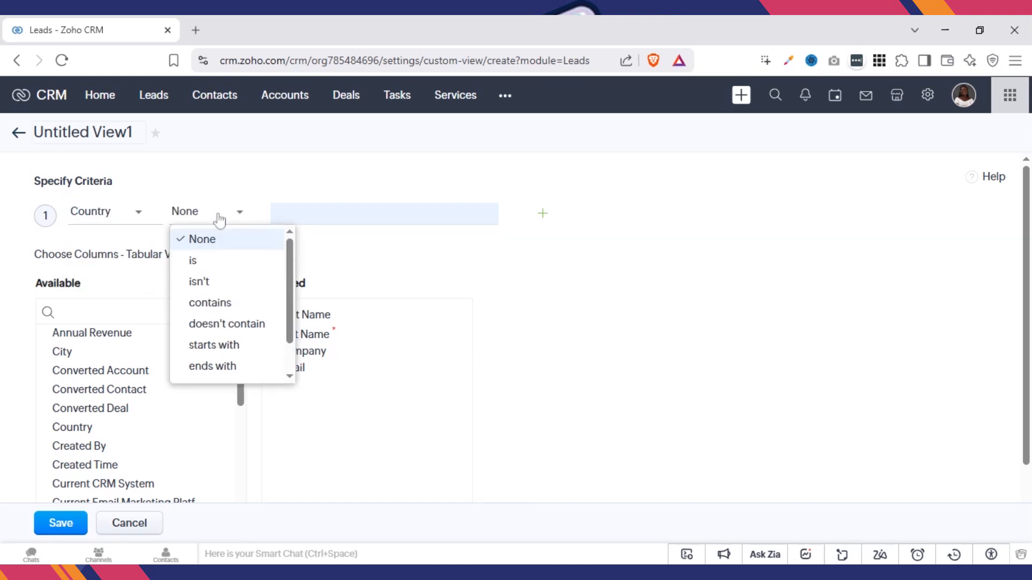
left_click(221, 261)
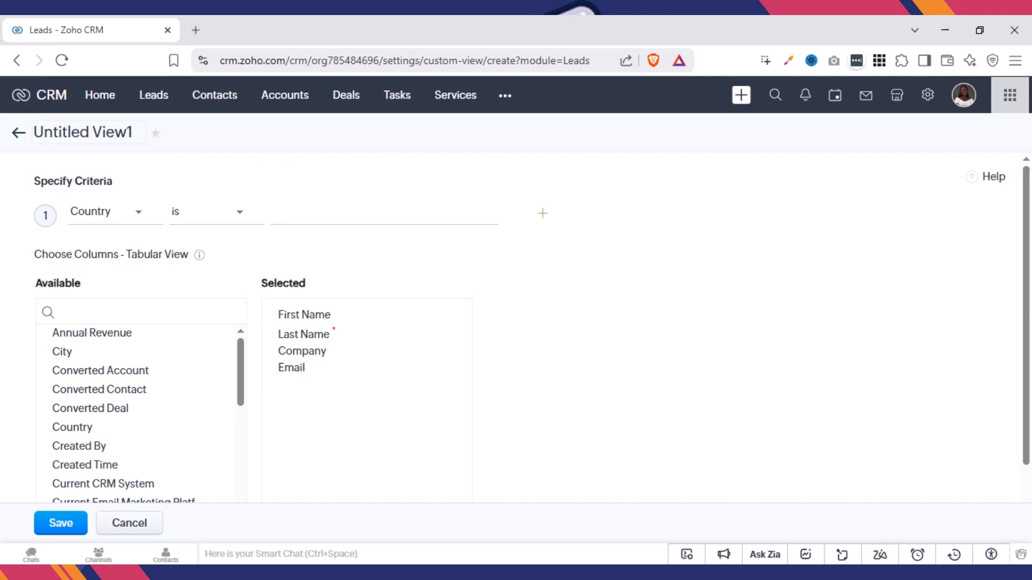
left_click(18, 133)
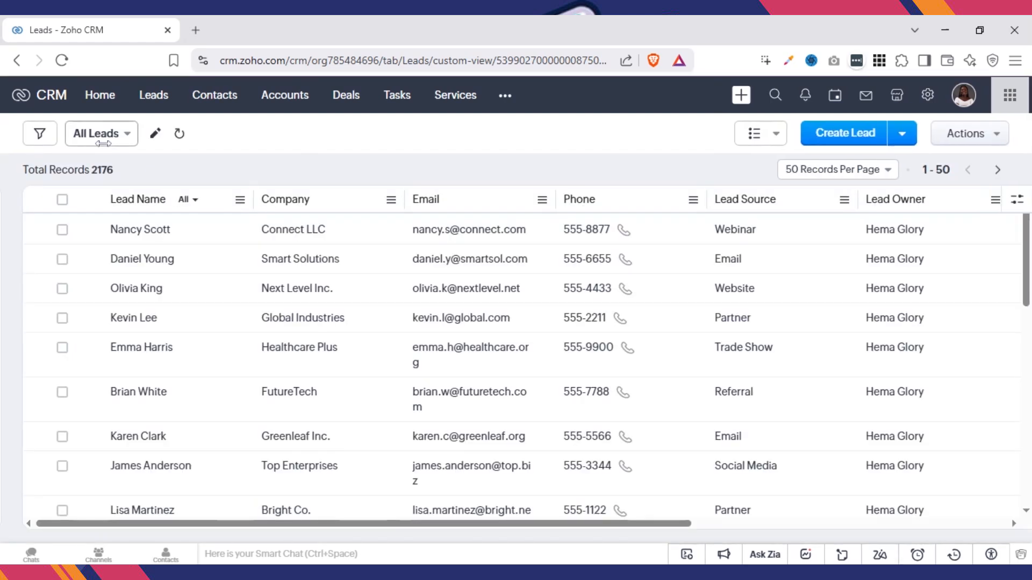
Step: Start a new custom view for leads with the criterion Lead Source is Email
left_click(103, 141)
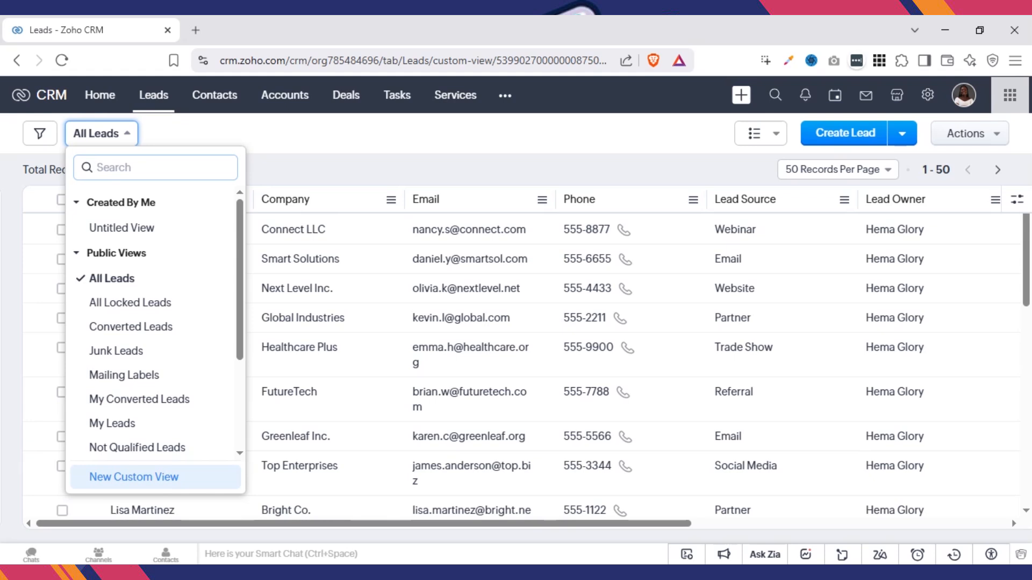
left_click(161, 479)
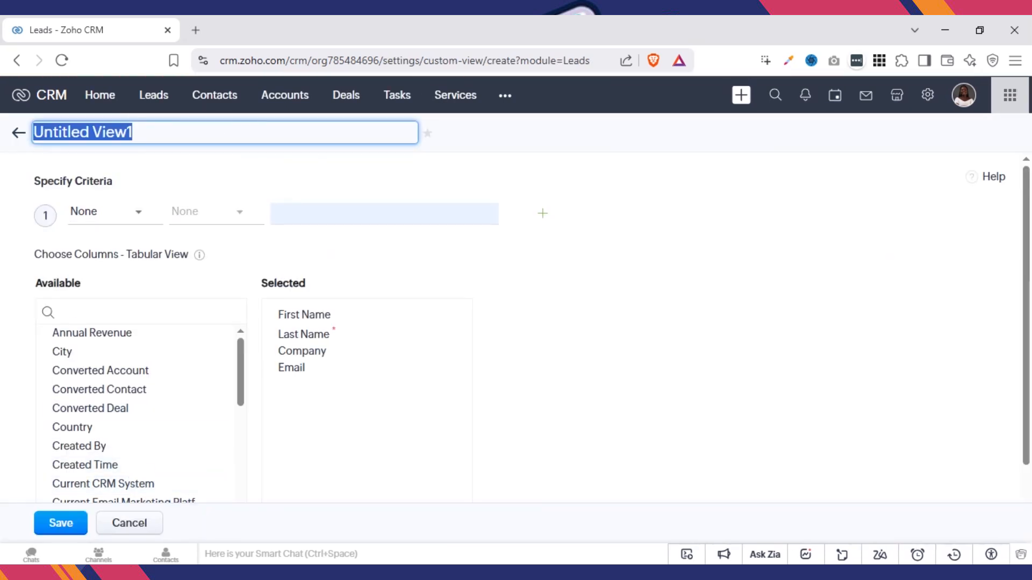
left_click(112, 212)
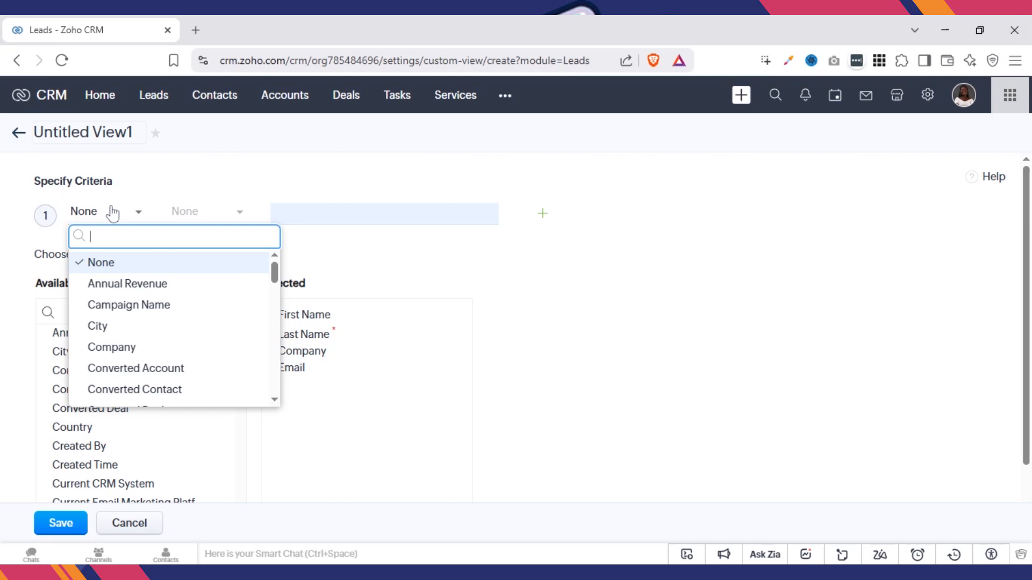
type("lead")
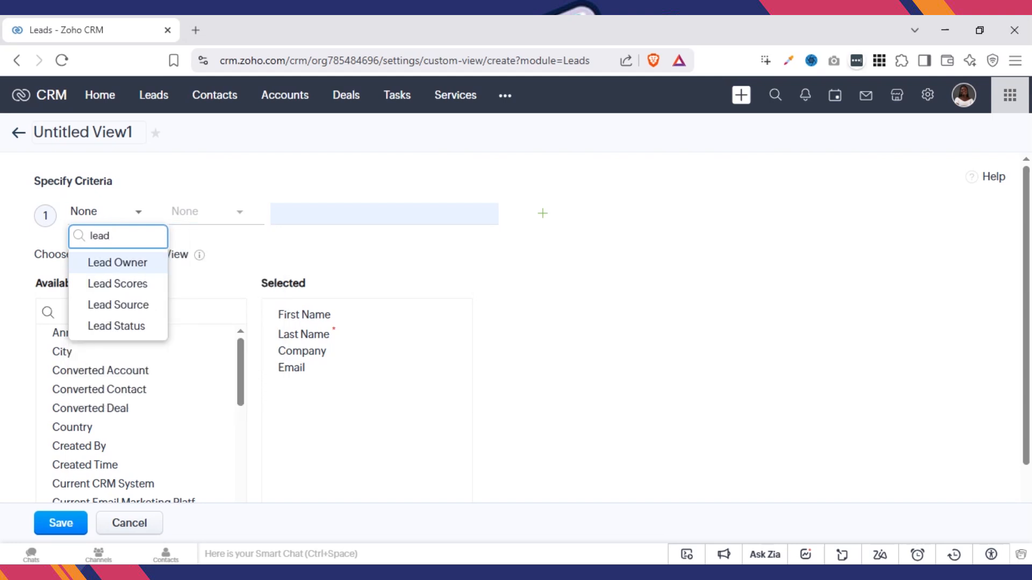
left_click(122, 305)
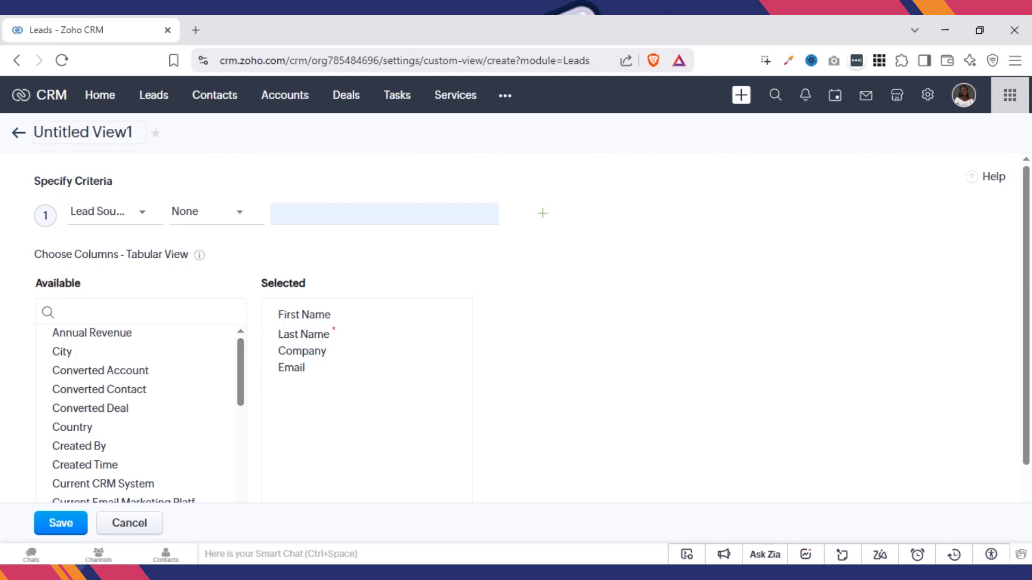
left_click(208, 210)
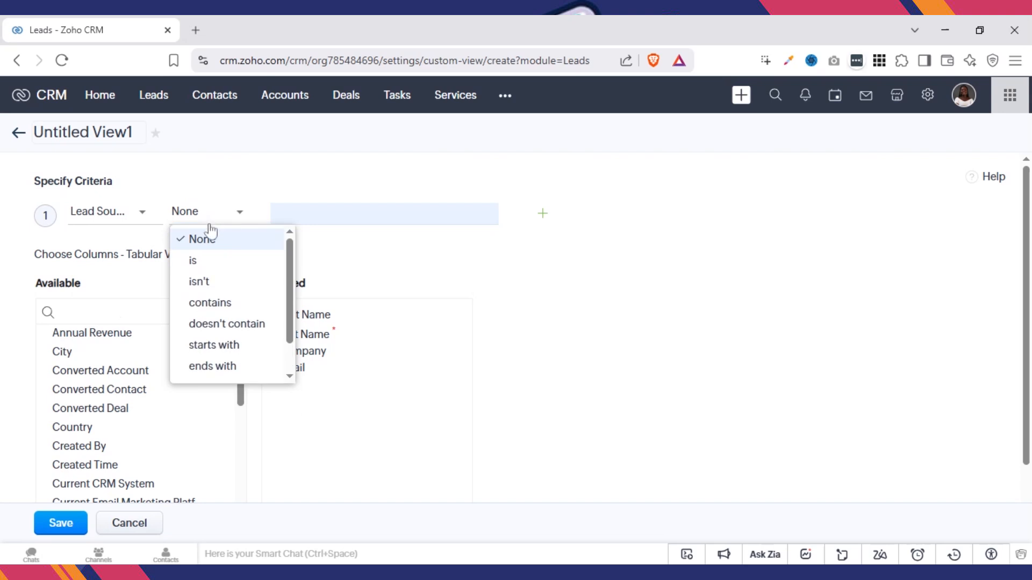
left_click(211, 261)
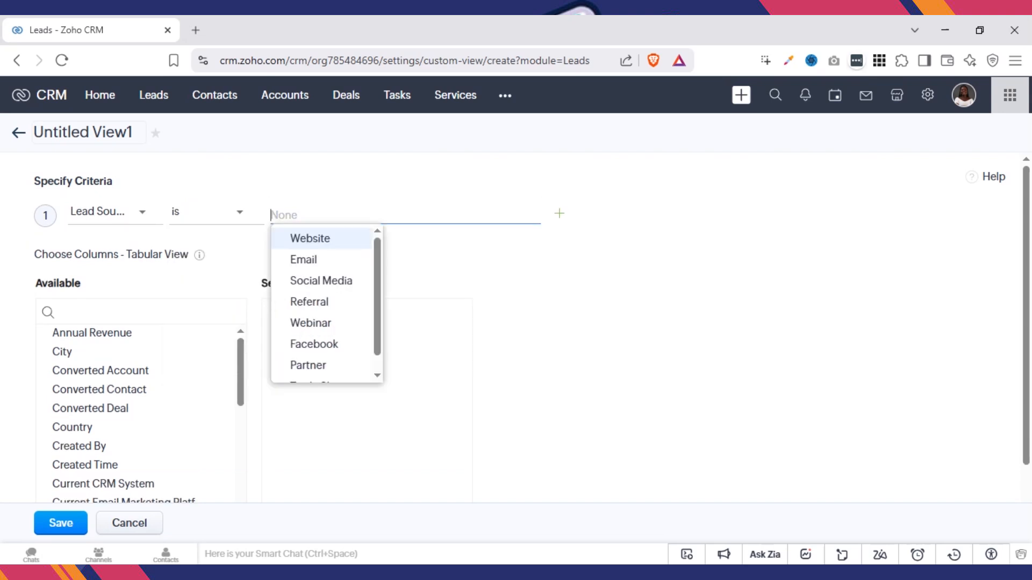
type("ema")
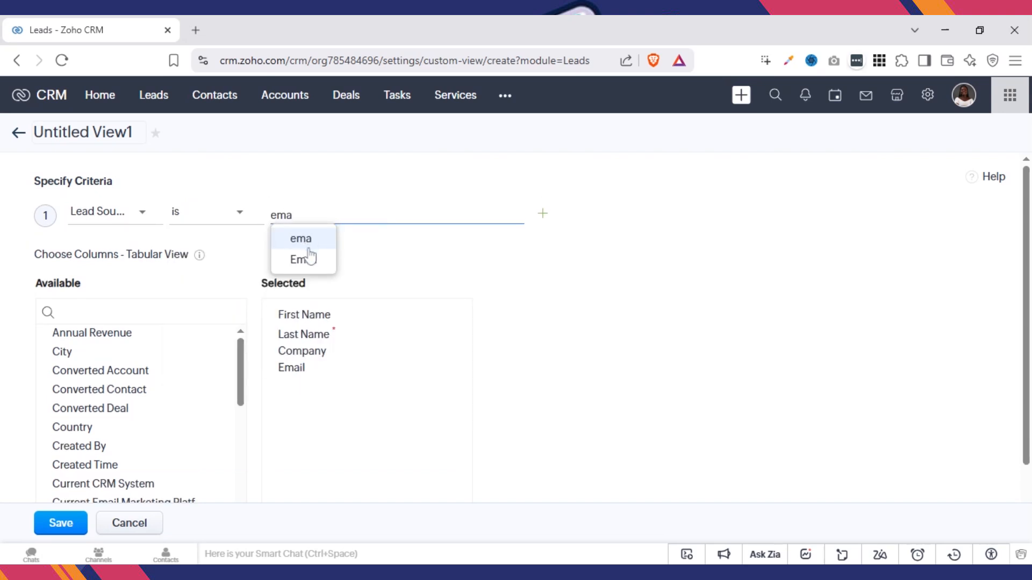
left_click(310, 259)
left_click(217, 258)
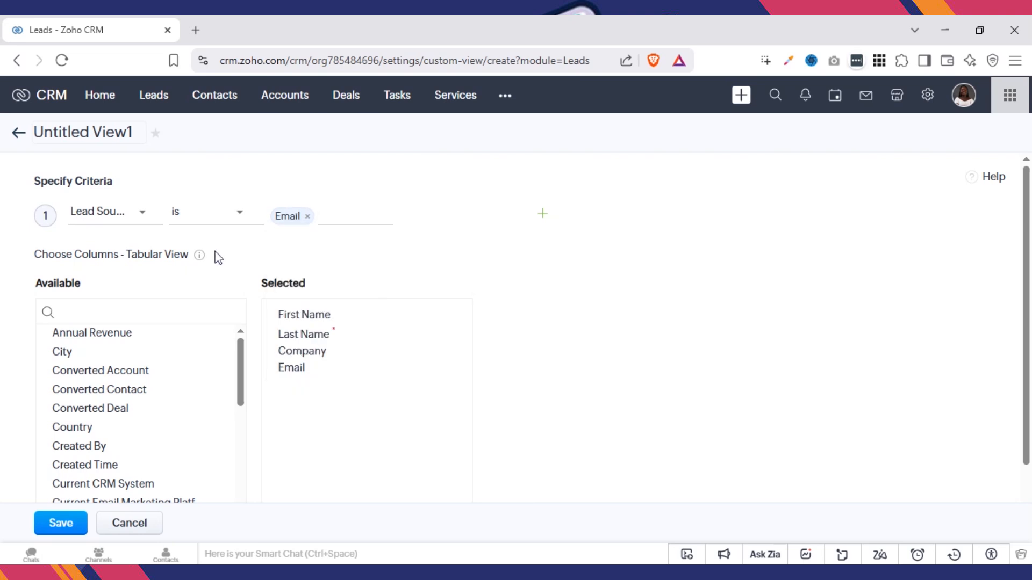
Step: Name the custom view "email" and save it
triple_click(115, 132)
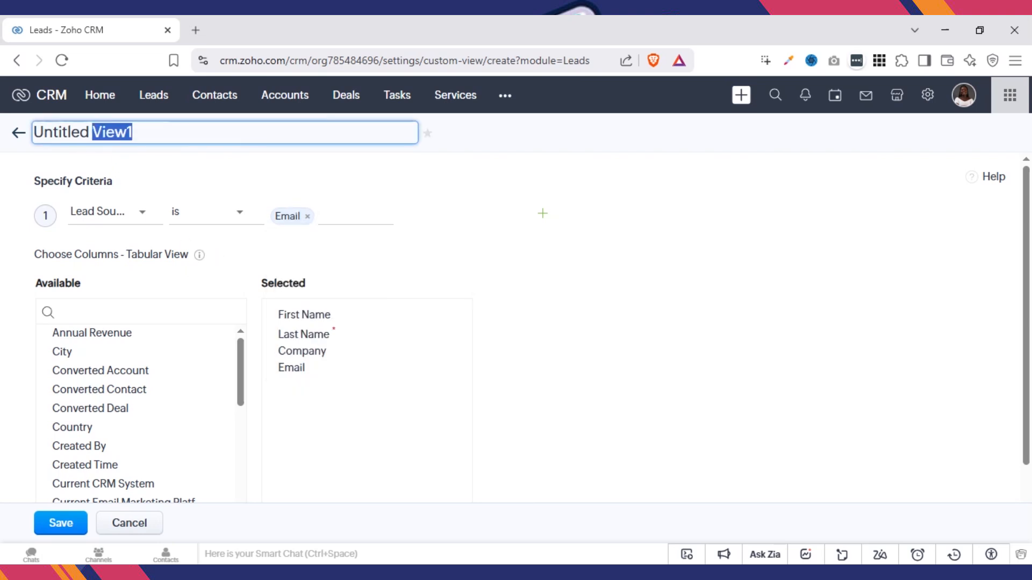
type("e")
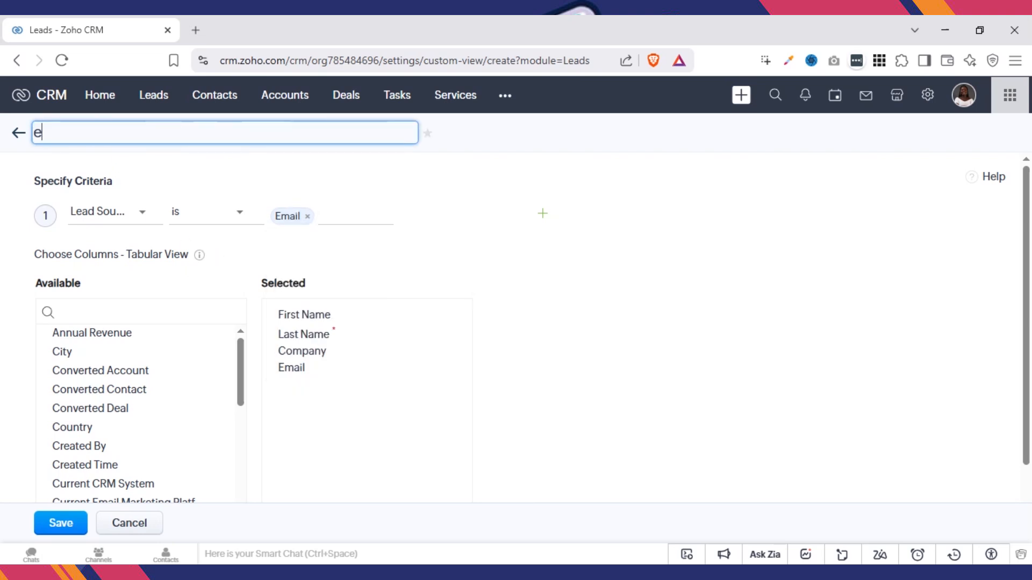
type("mail")
left_click(71, 531)
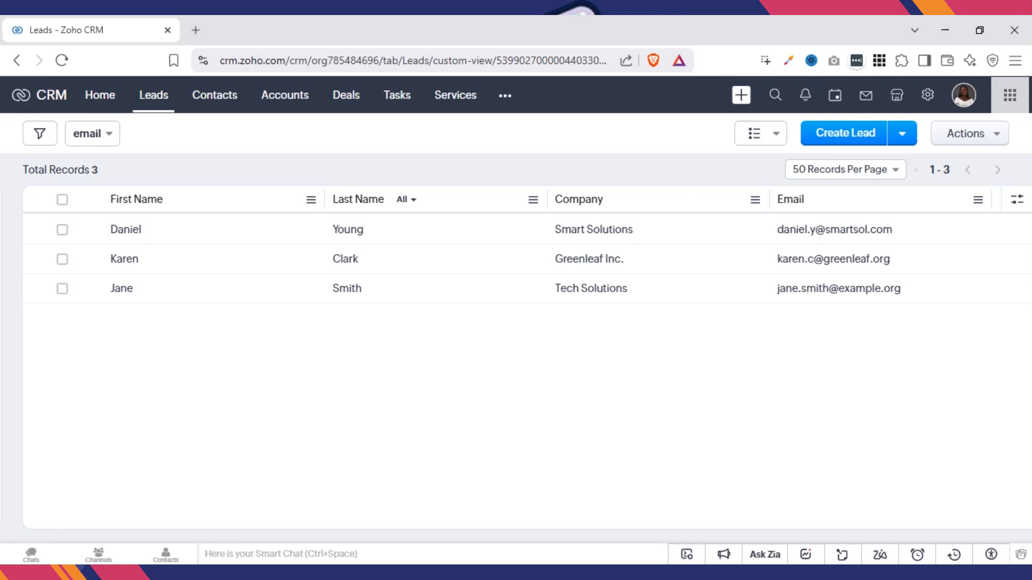
Step: Switch the leads list to the Open Leads view and back to the All Leads view
left_click(85, 141)
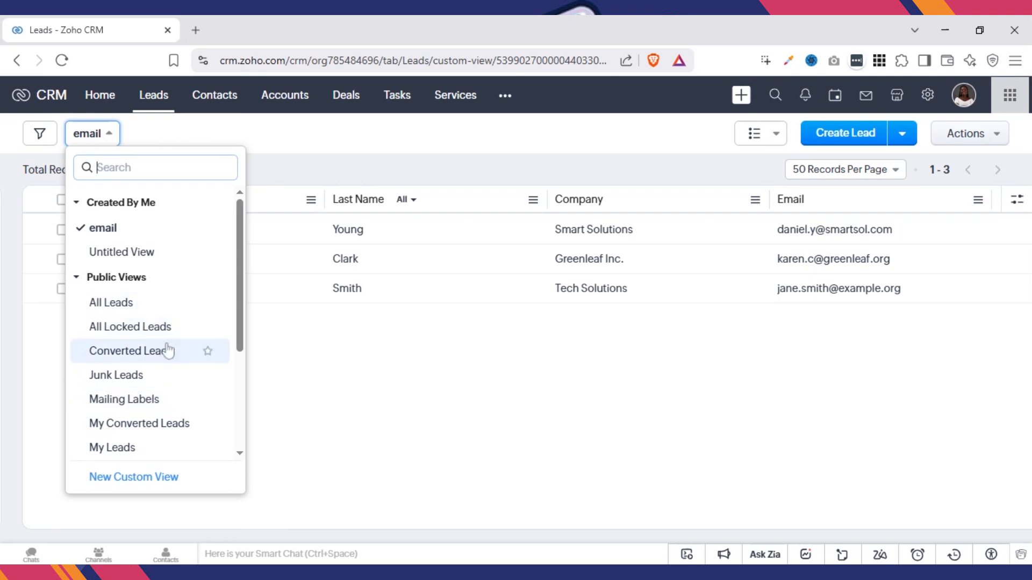
scroll(237, 426, "down", 4)
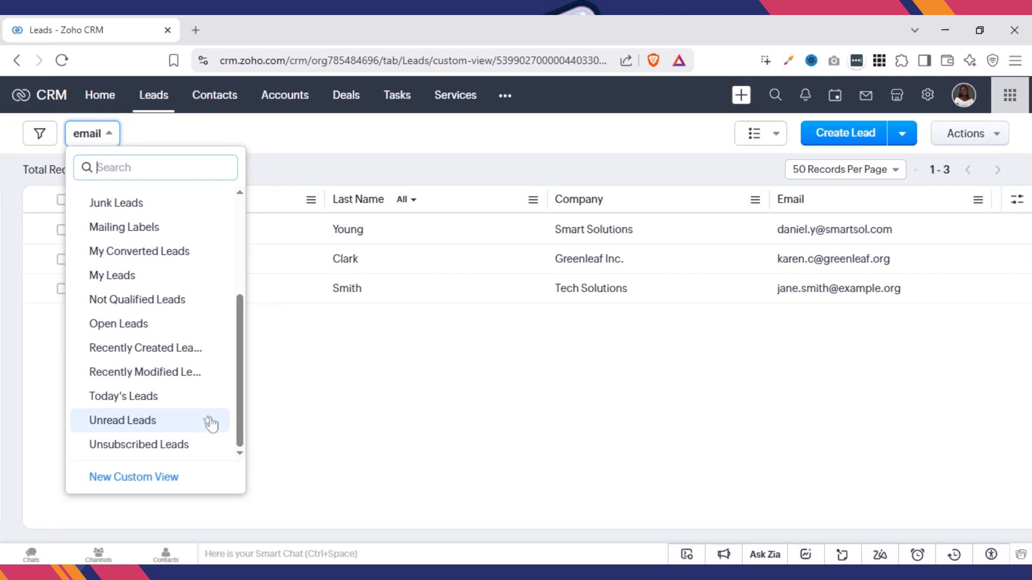
left_click(172, 339)
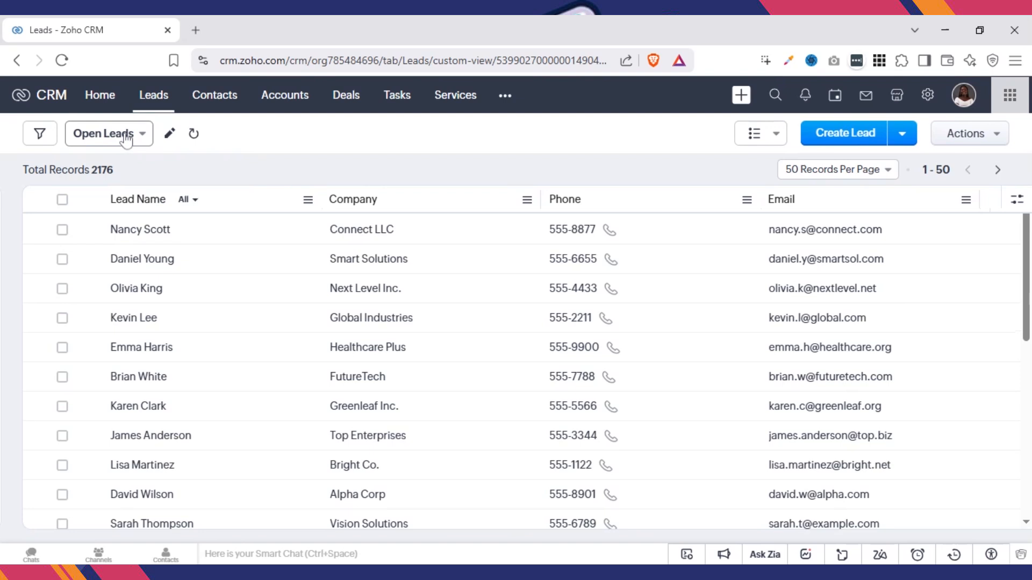
left_click(126, 139)
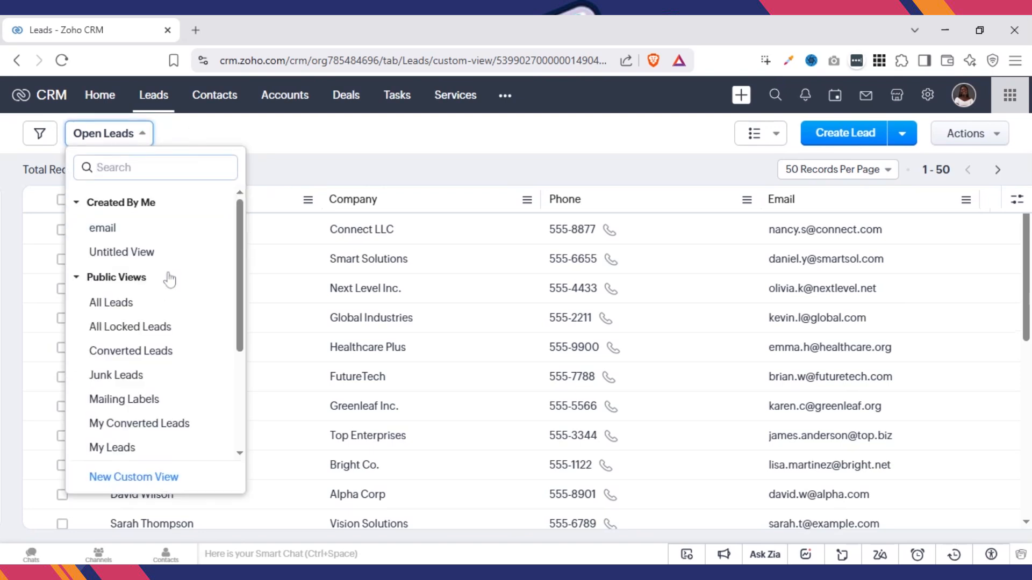
left_click(146, 302)
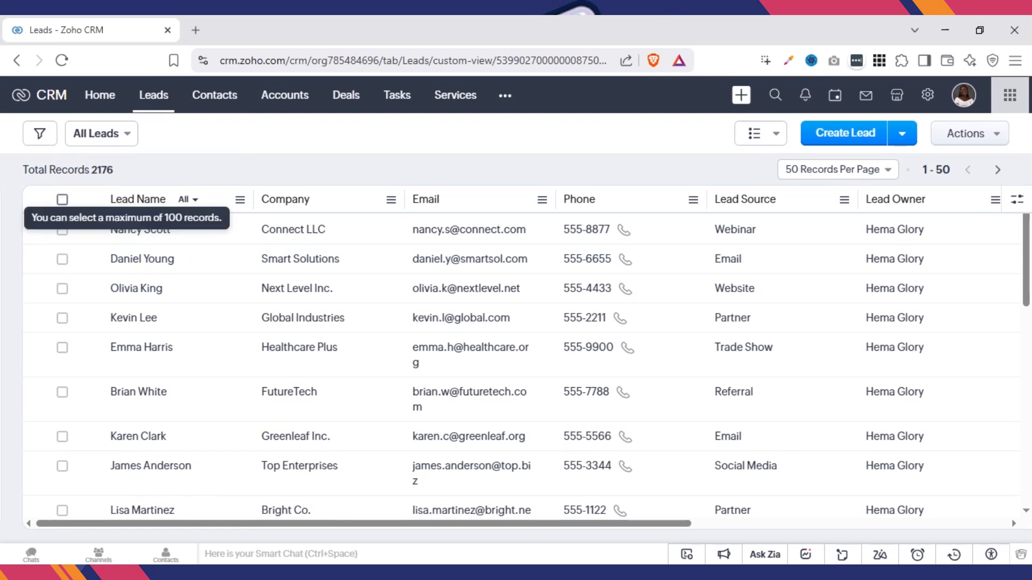
Step: Select all leads on the page, look through the selected records, and clear the selection
left_click(63, 203)
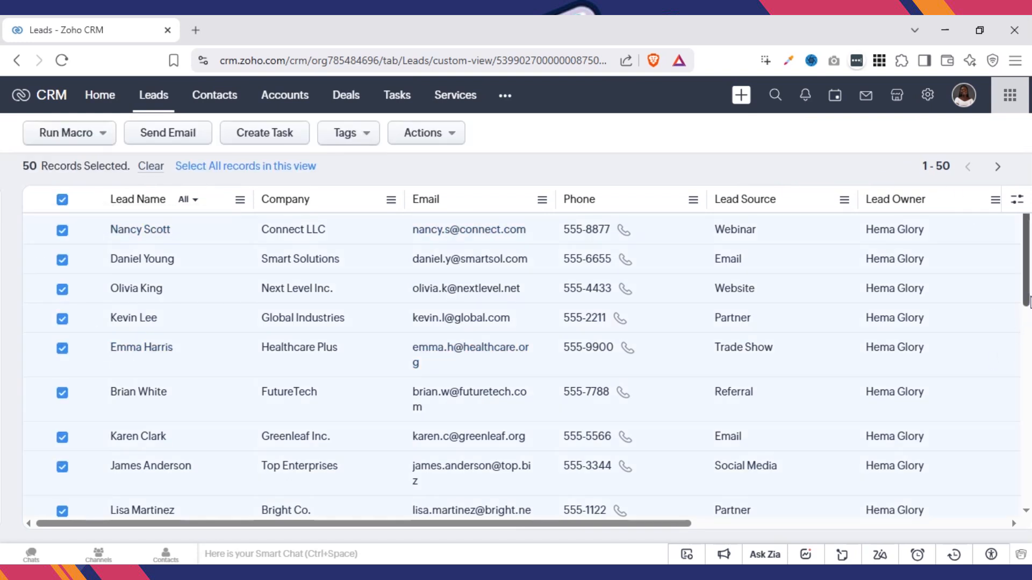
left_click(1025, 475)
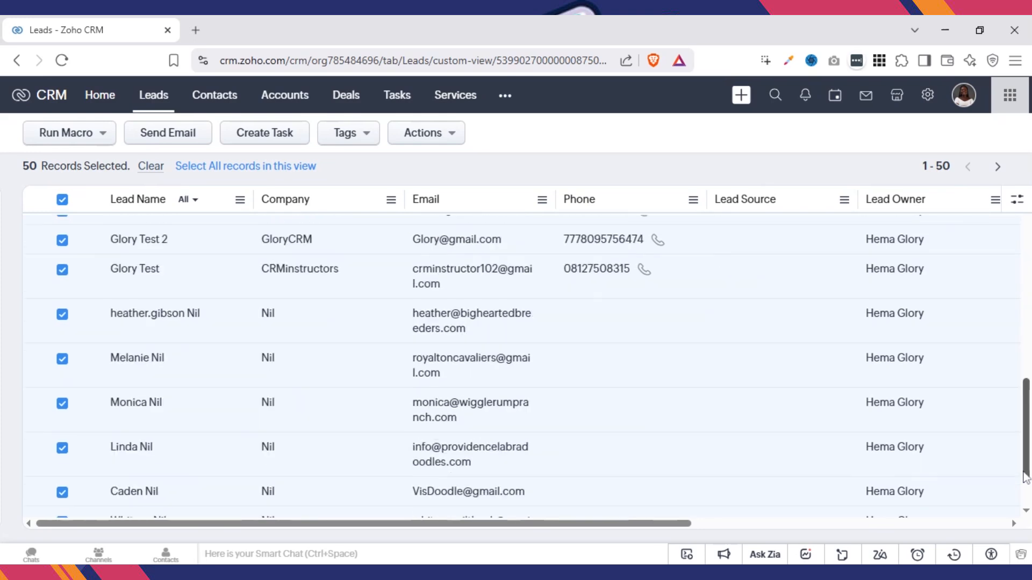
left_click(1025, 497)
left_click(1025, 497)
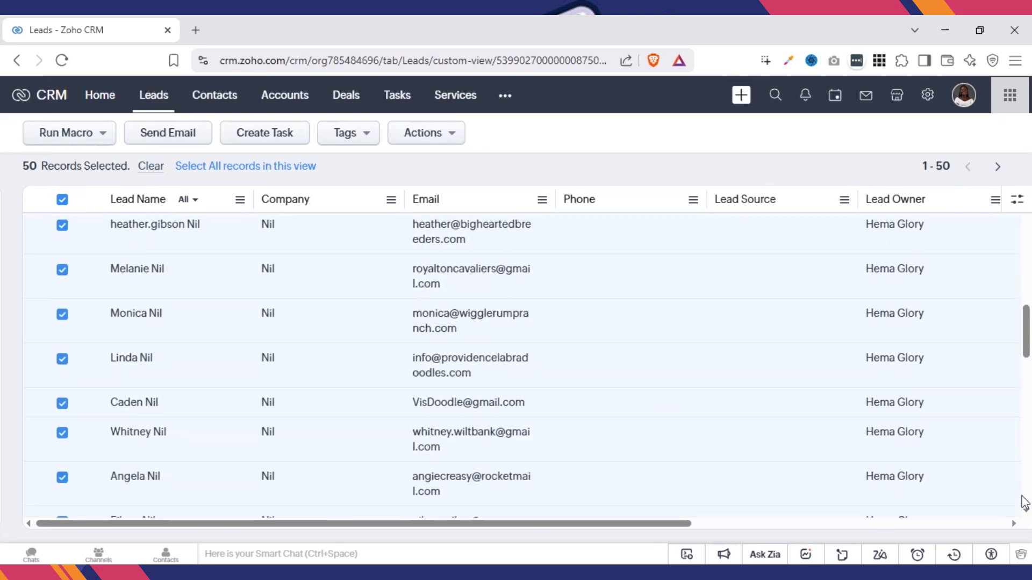
left_click_drag(1026, 376, 1025, 284)
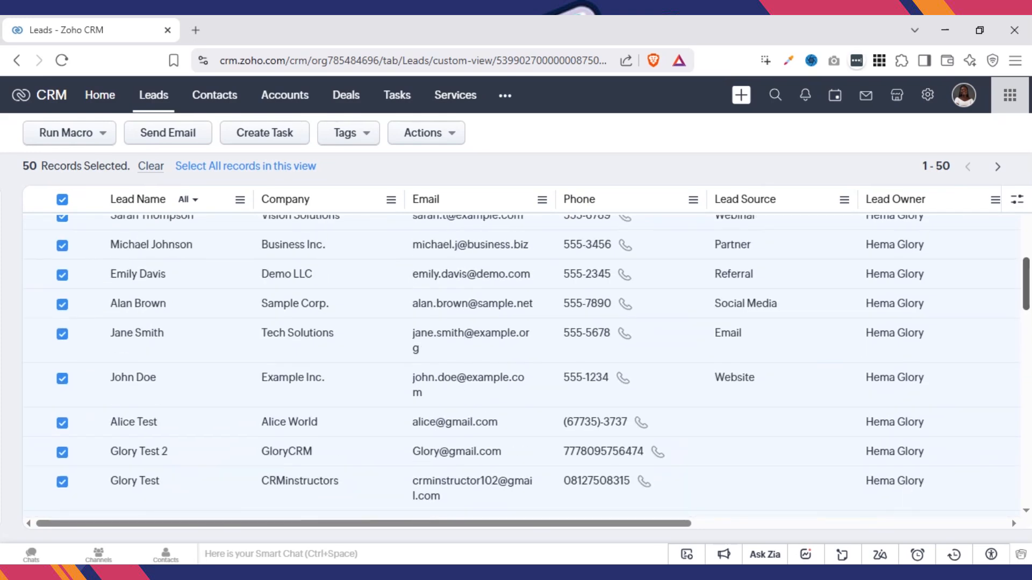
left_click(1026, 234)
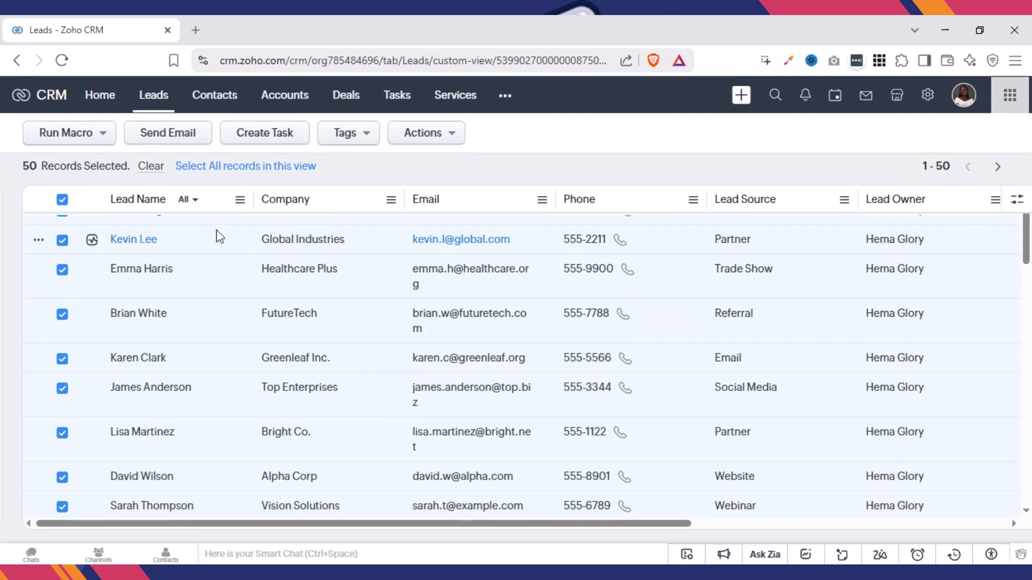
left_click(62, 200)
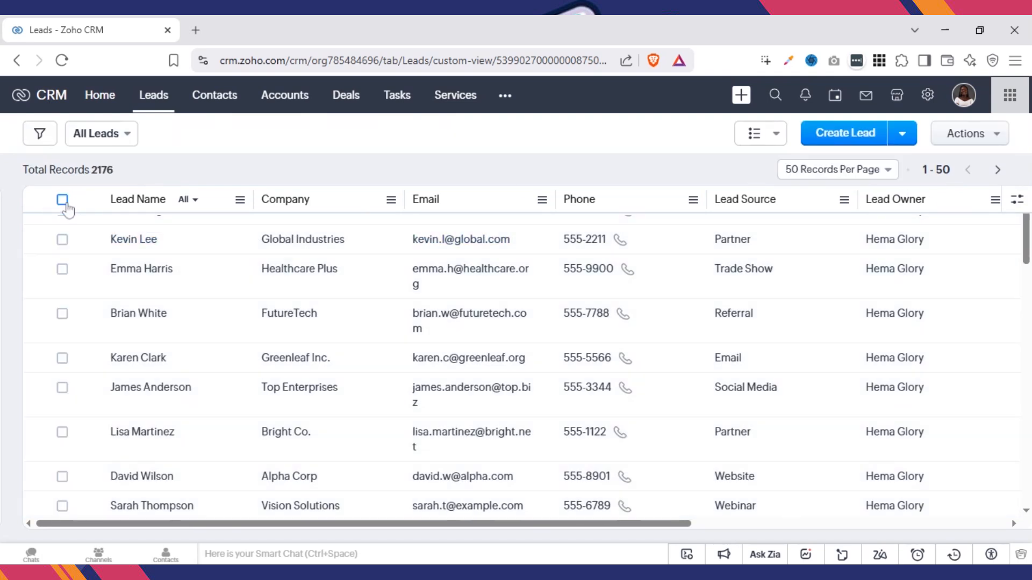
Step: Select all leads on the page and start a mass email to them with the "Welcome email" template
left_click(62, 200)
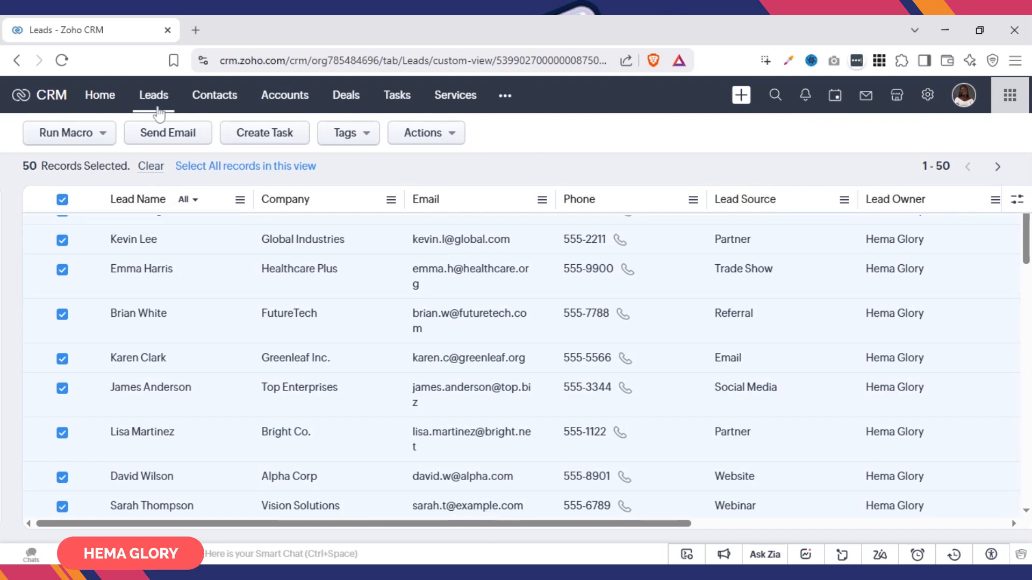
left_click(179, 133)
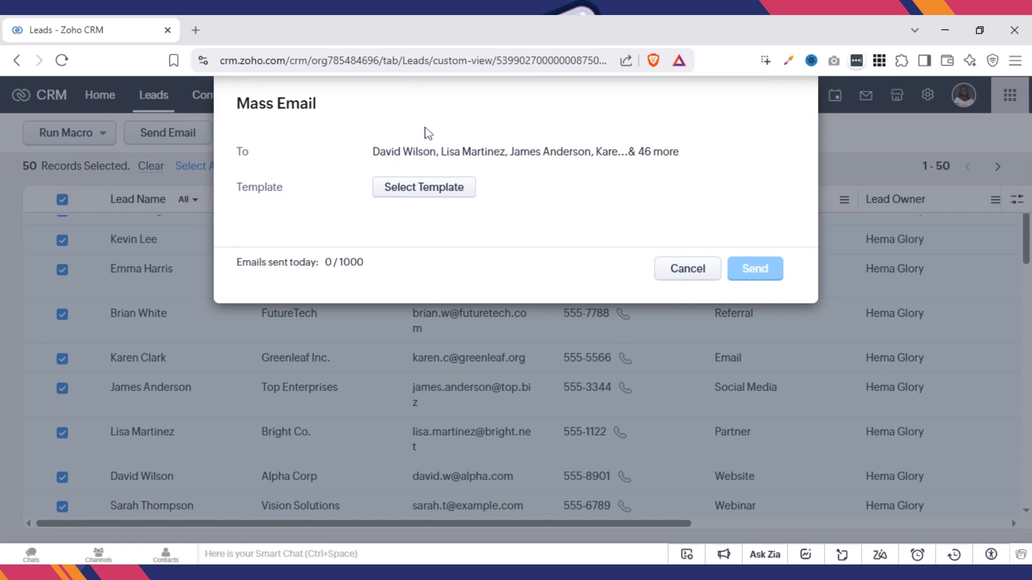
left_click(416, 196)
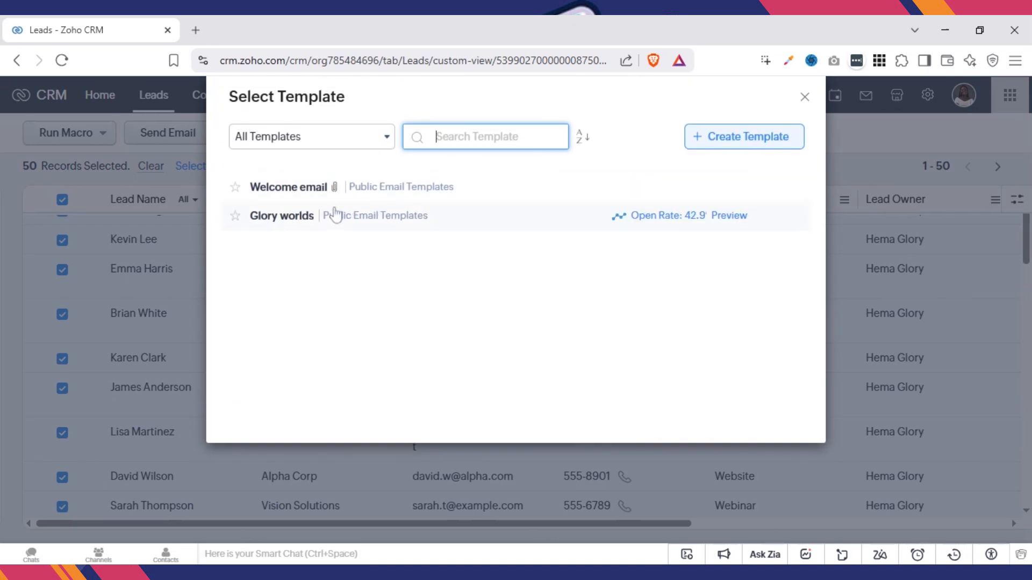
left_click(377, 195)
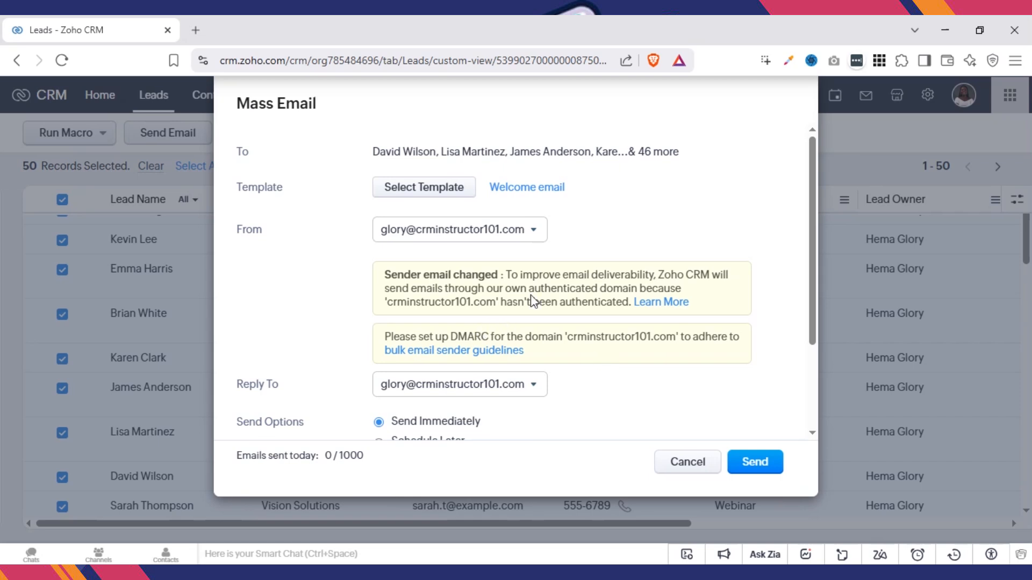
Step: Look through the mass email settings and examine the available sender address options
scroll(818, 389, "down", 3)
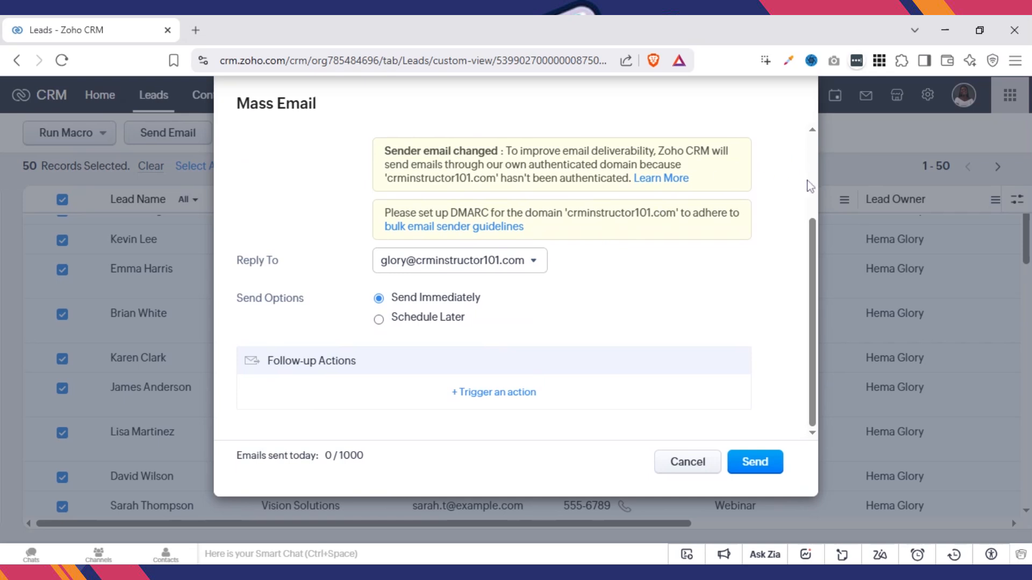
scroll(806, 183, "up", 3)
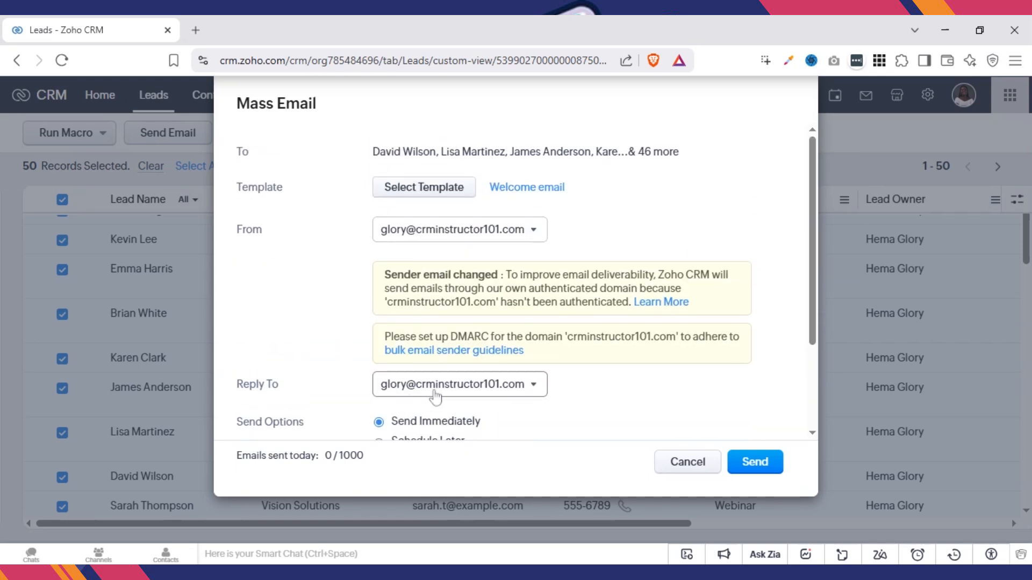
left_click(520, 230)
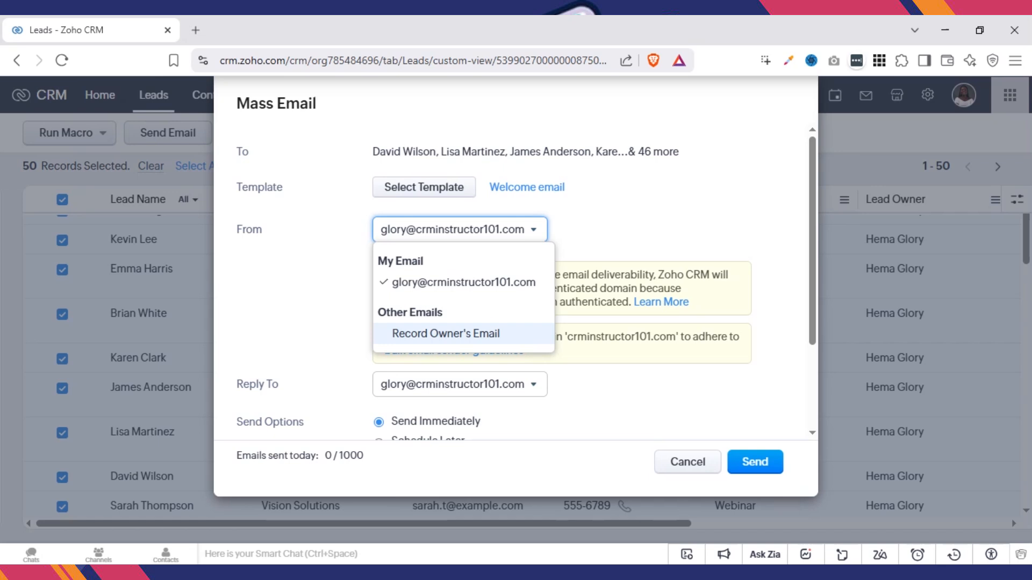
left_click(817, 378)
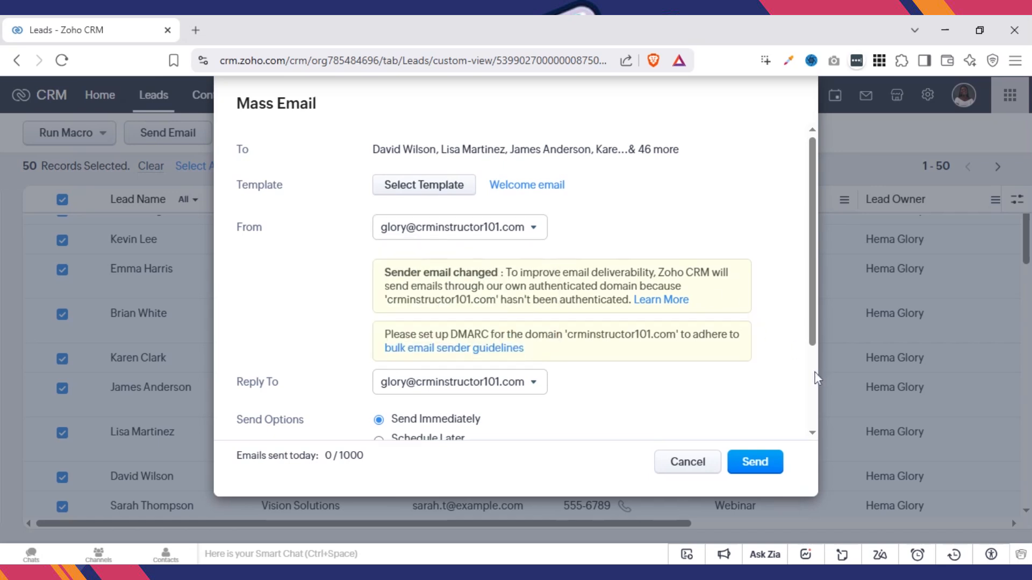
Step: Schedule the mass email to go out on Apr 20, 2025 at 10:00 AM
scroll(795, 385, "down", 3)
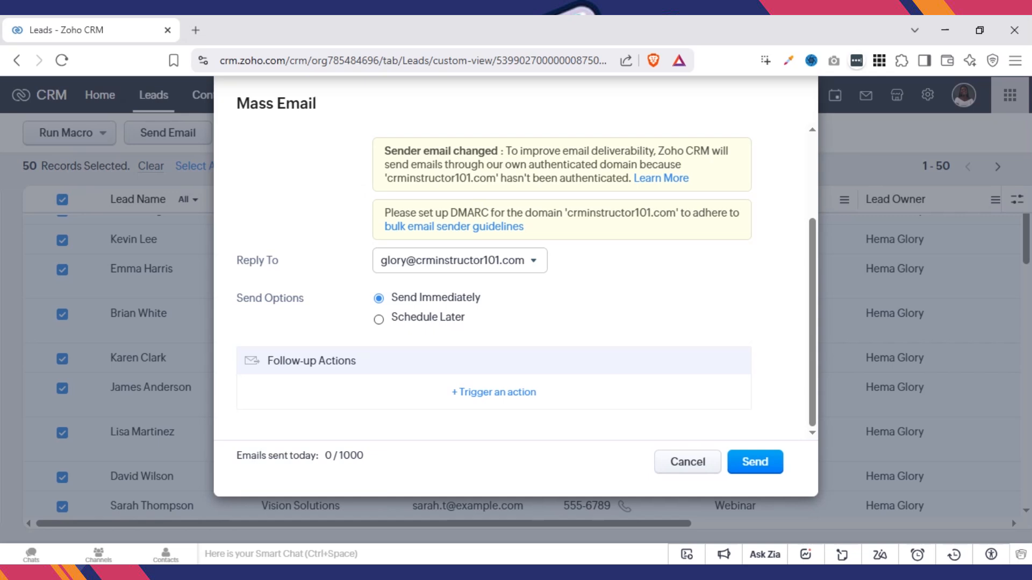
left_click(436, 319)
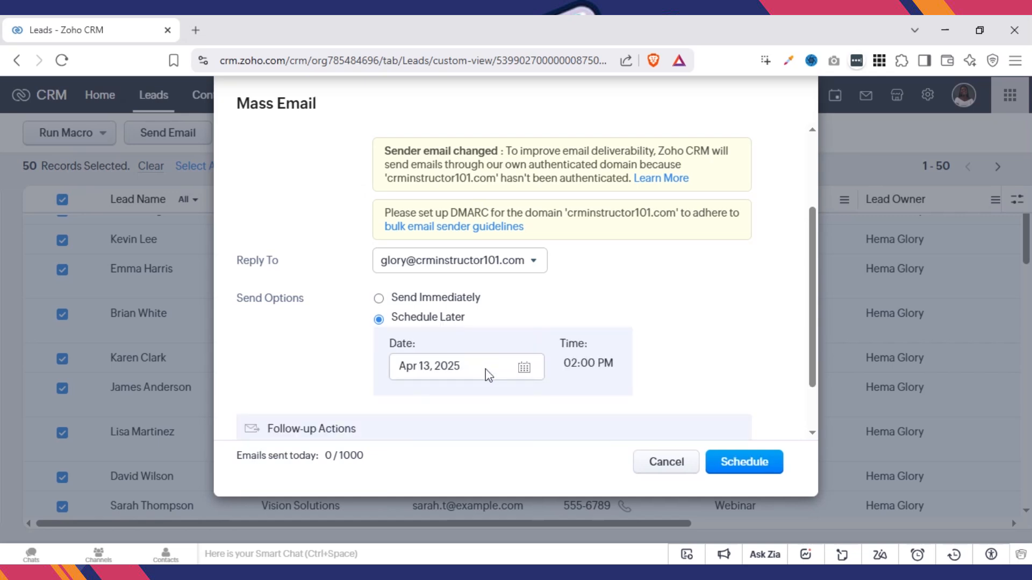
left_click(455, 370)
left_click(455, 371)
left_click(456, 371)
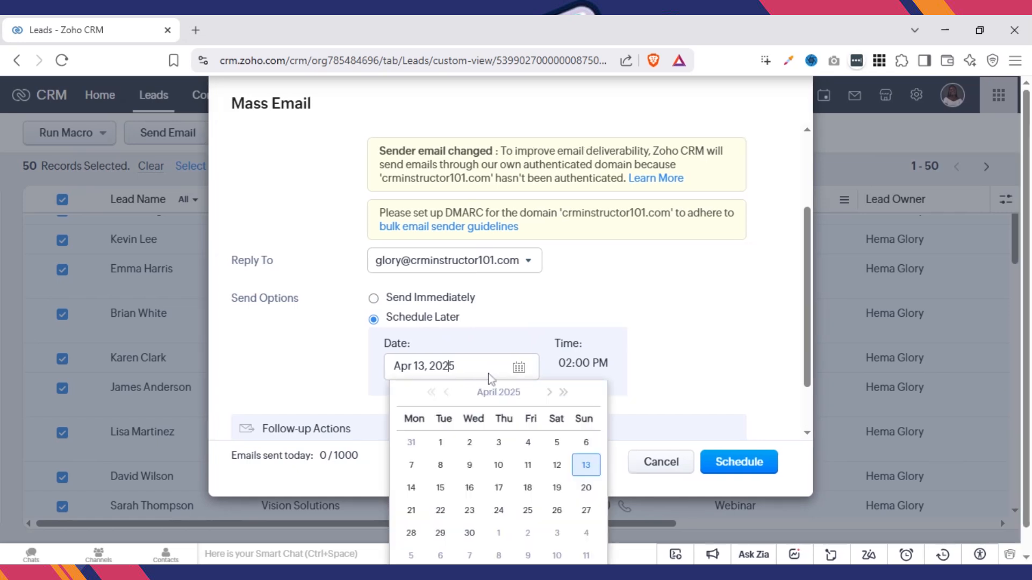
left_click(586, 487)
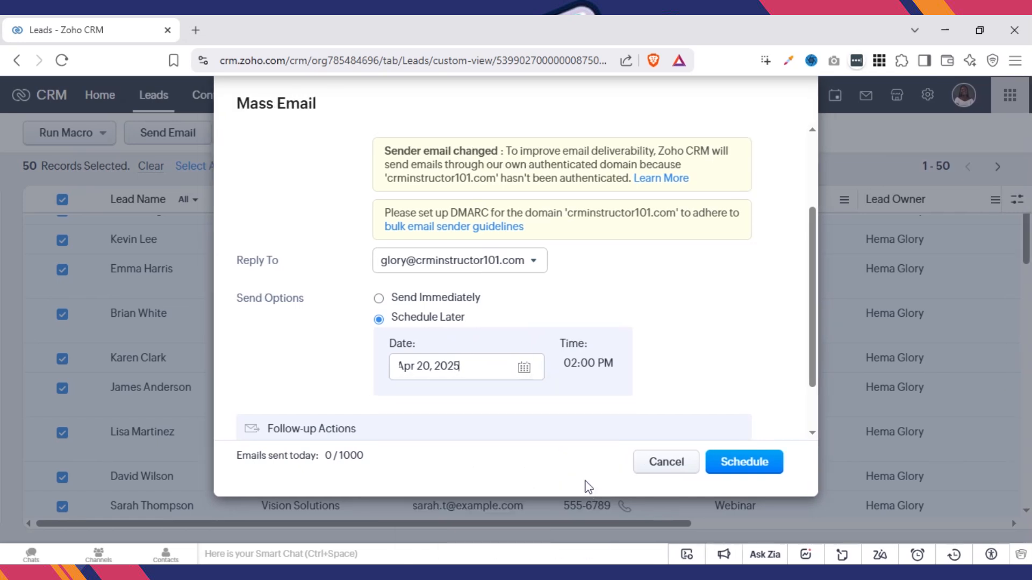
left_click(588, 363)
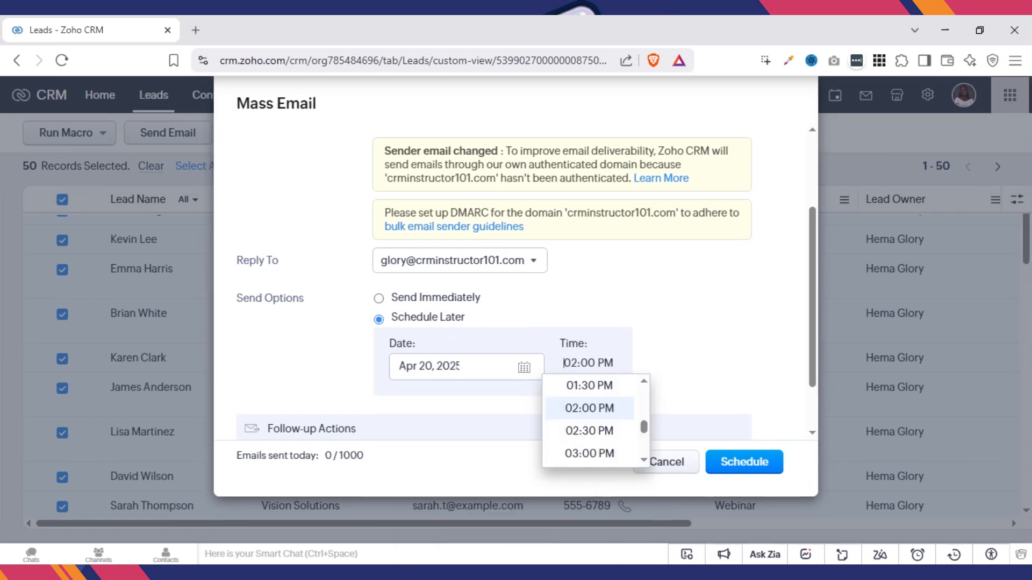
scroll(647, 397, "up", 3)
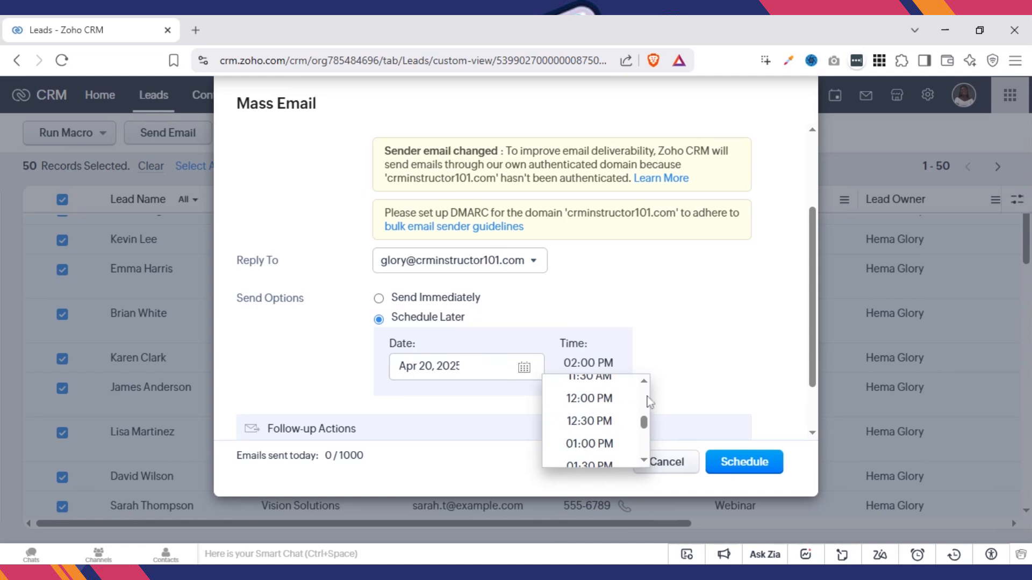
left_click(618, 398)
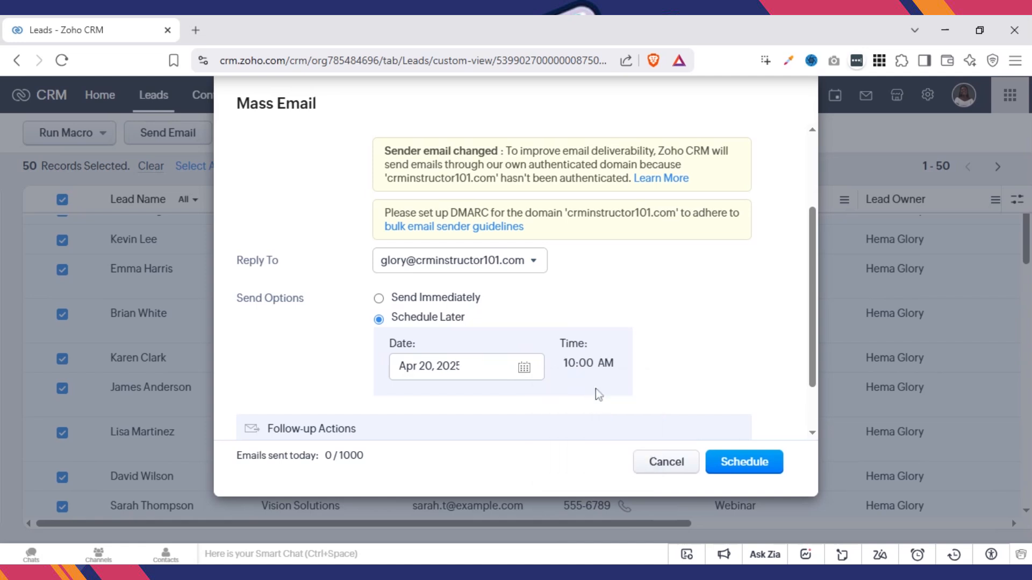
Step: Add a follow-up action to the mass email, triggered when the email is opened
scroll(811, 425, "down", 2)
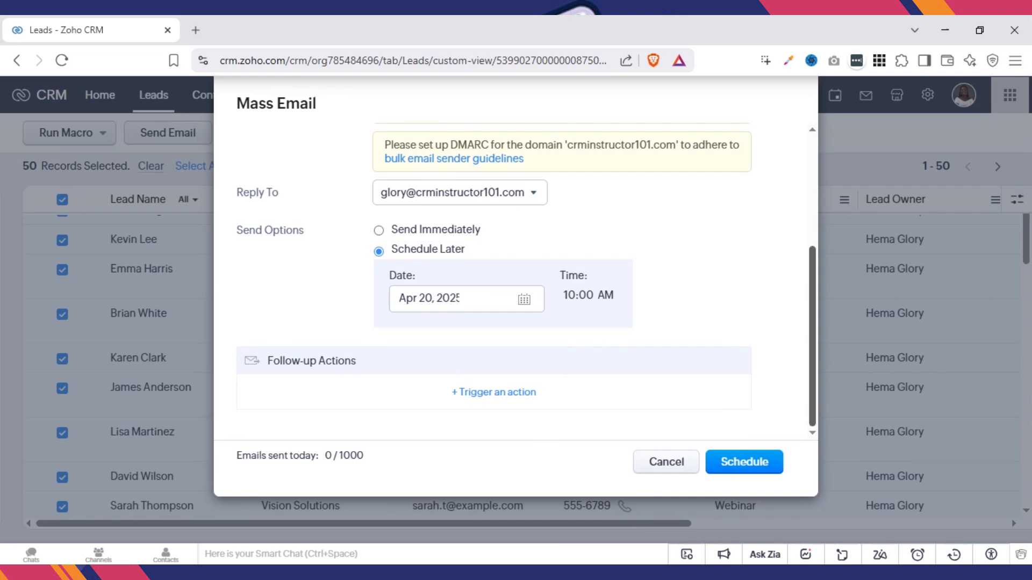
left_click(503, 394)
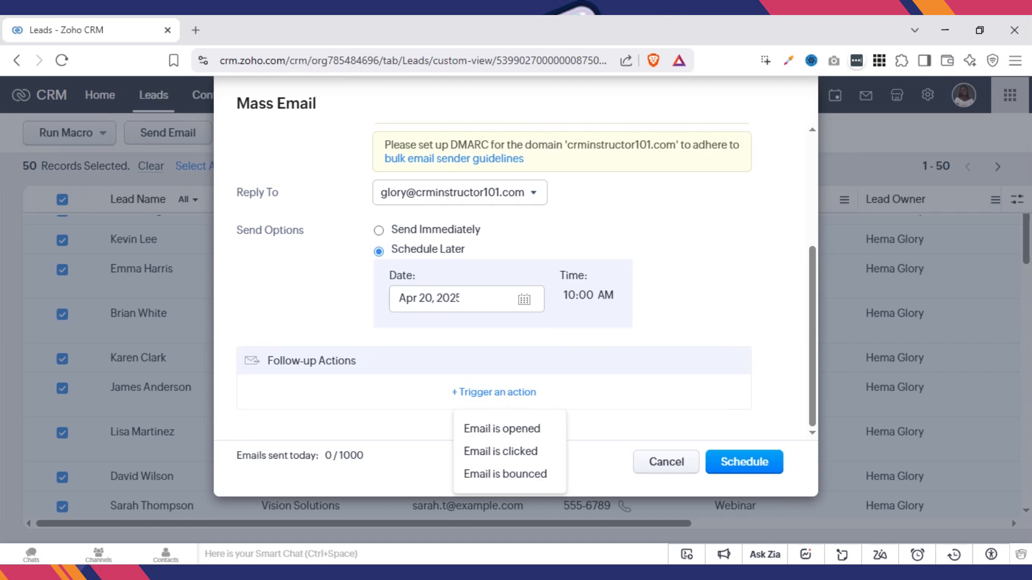
left_click(498, 439)
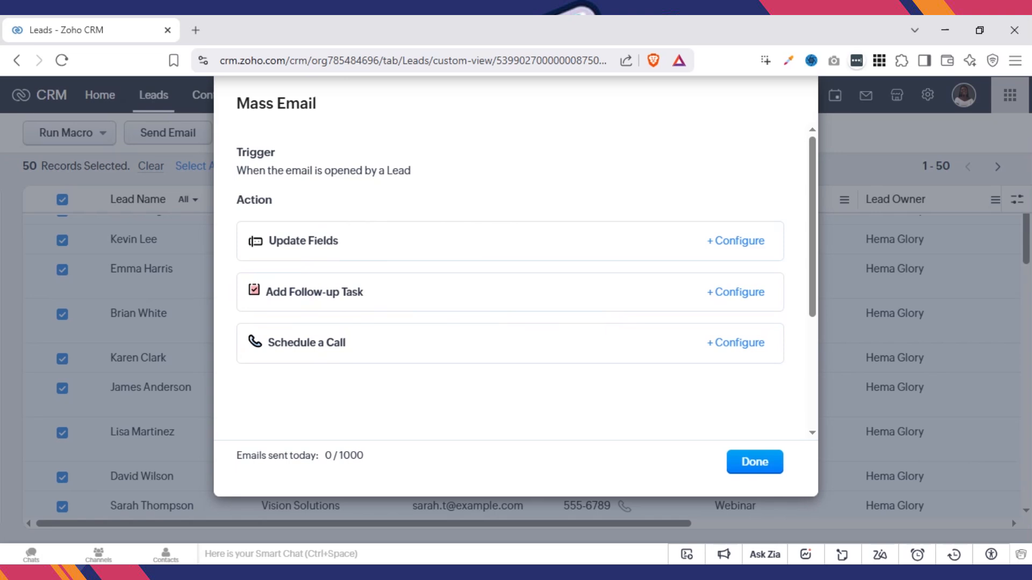
Step: Configure the follow-up action's field update to set Lead Status to Contacted, and save it
left_click(727, 246)
left_click(435, 174)
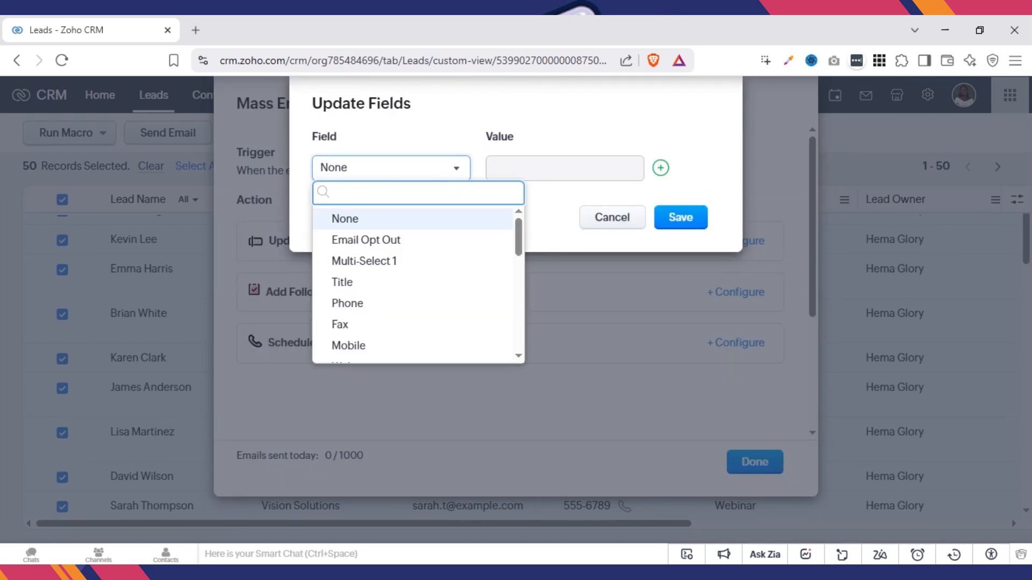
type("leads")
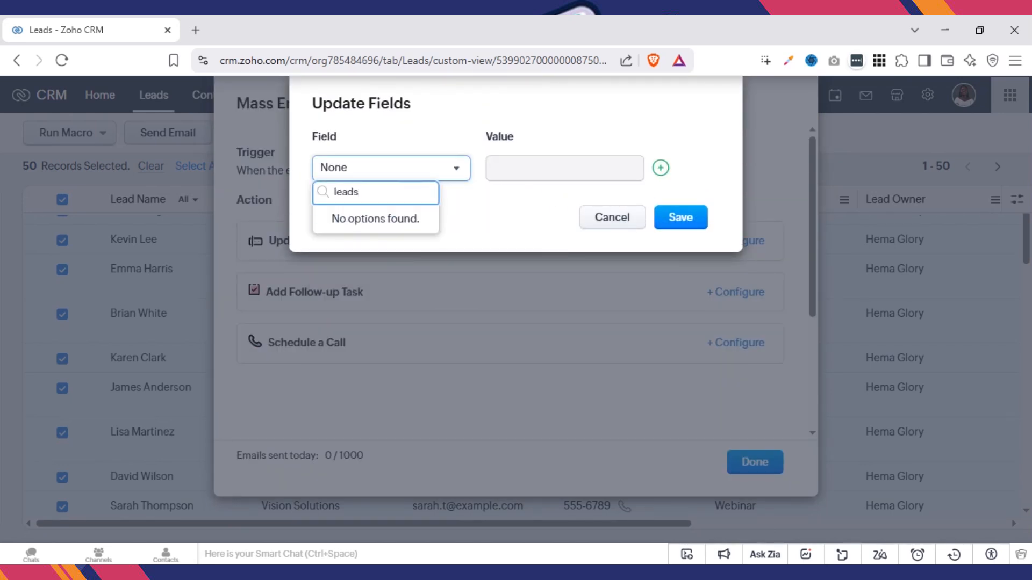
key("BackSpace")
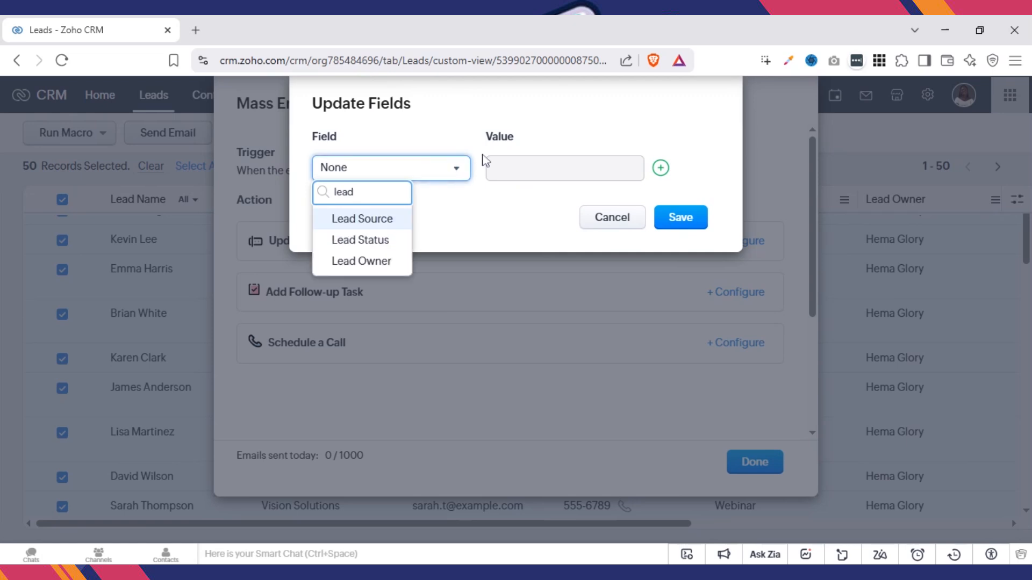
left_click(386, 240)
left_click(551, 172)
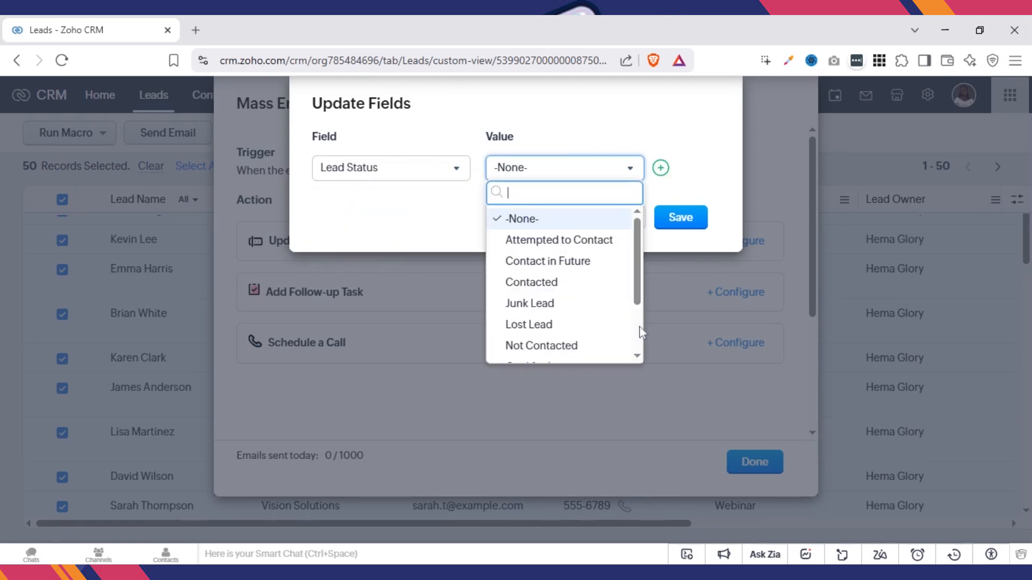
left_click(537, 285)
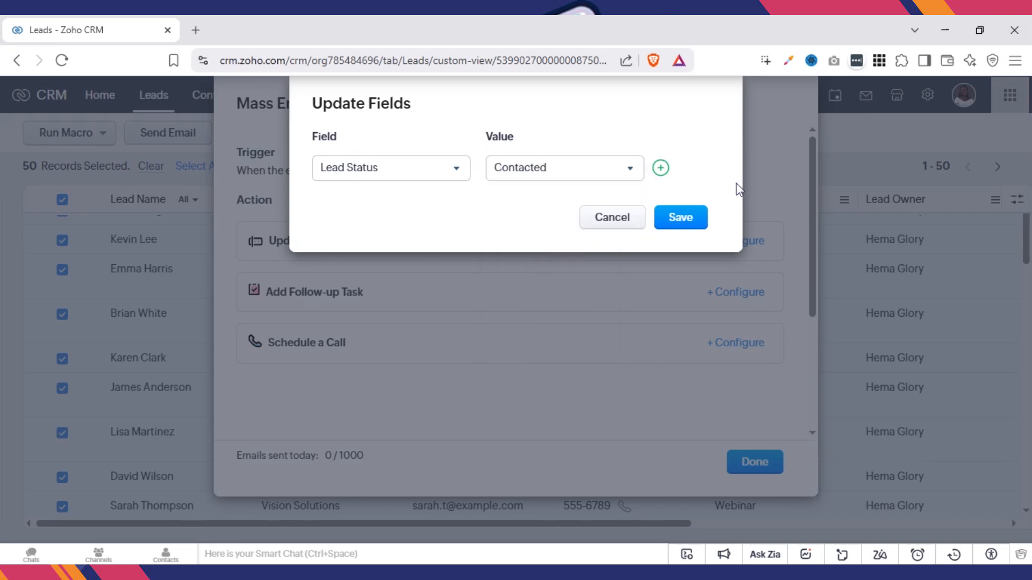
left_click(683, 220)
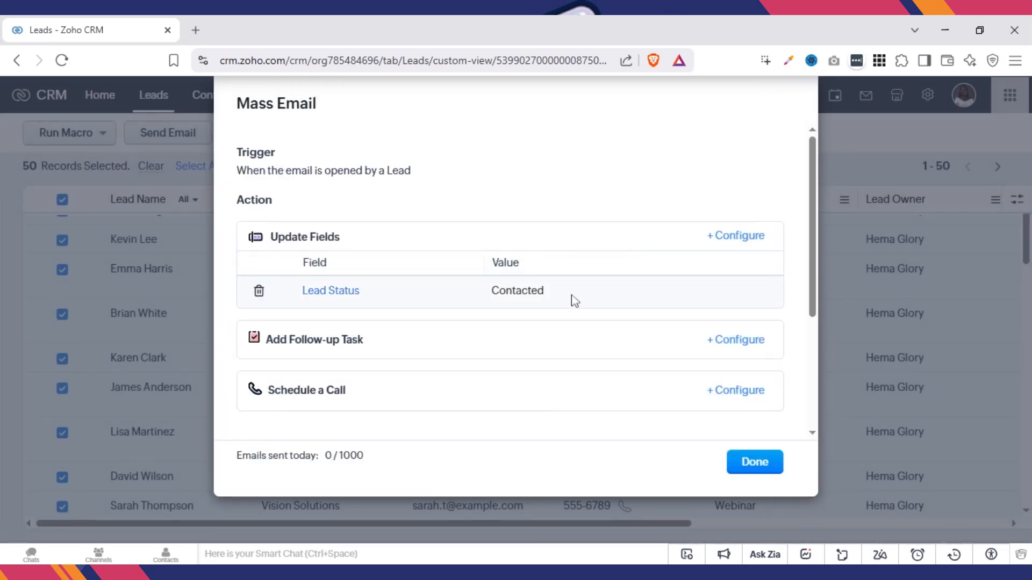
Step: Add a follow-up task with the subject "Follow meeting", due 3 days after the email is opened
left_click(740, 344)
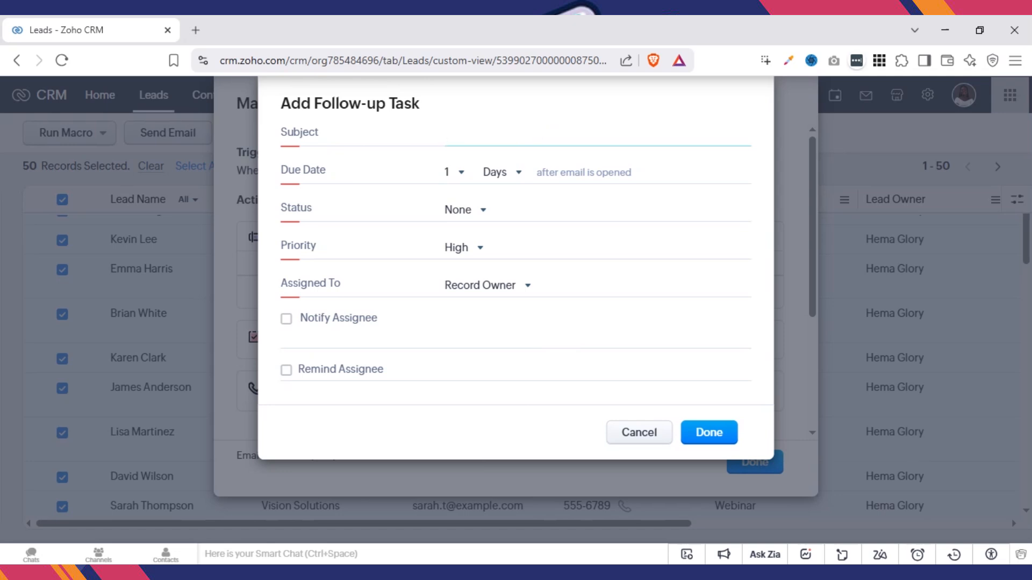
type("Follow meeting")
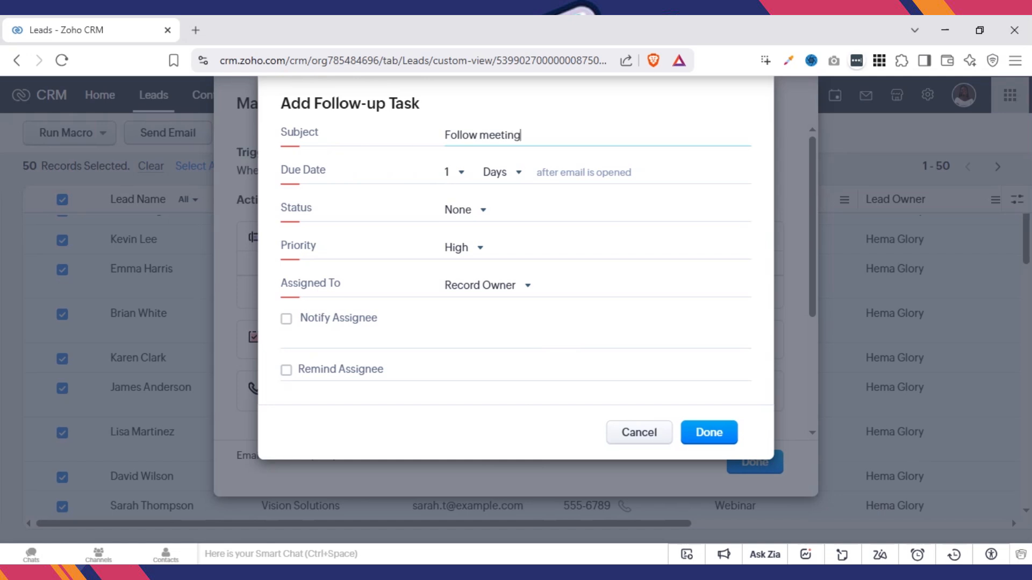
left_click(456, 180)
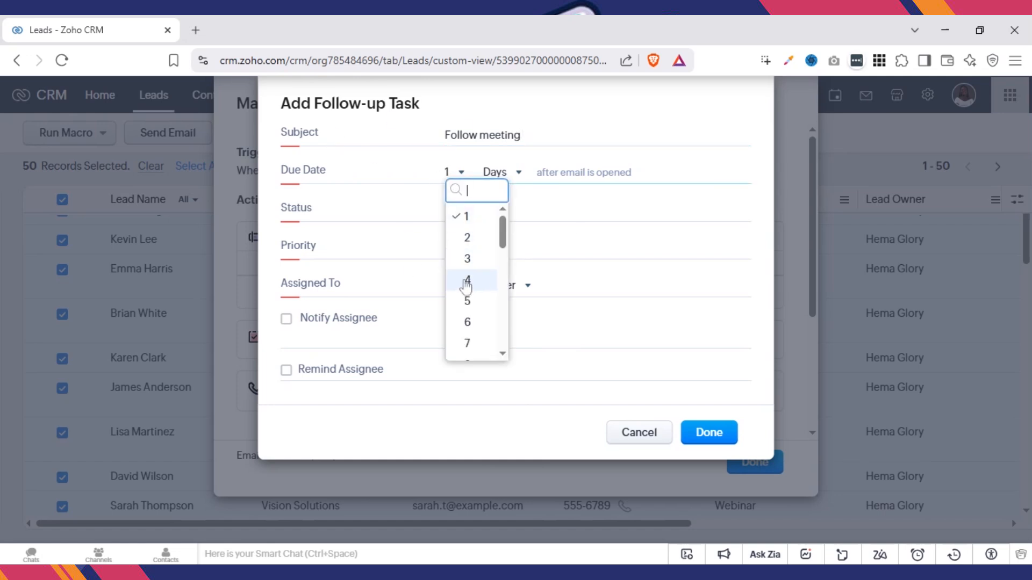
left_click(478, 263)
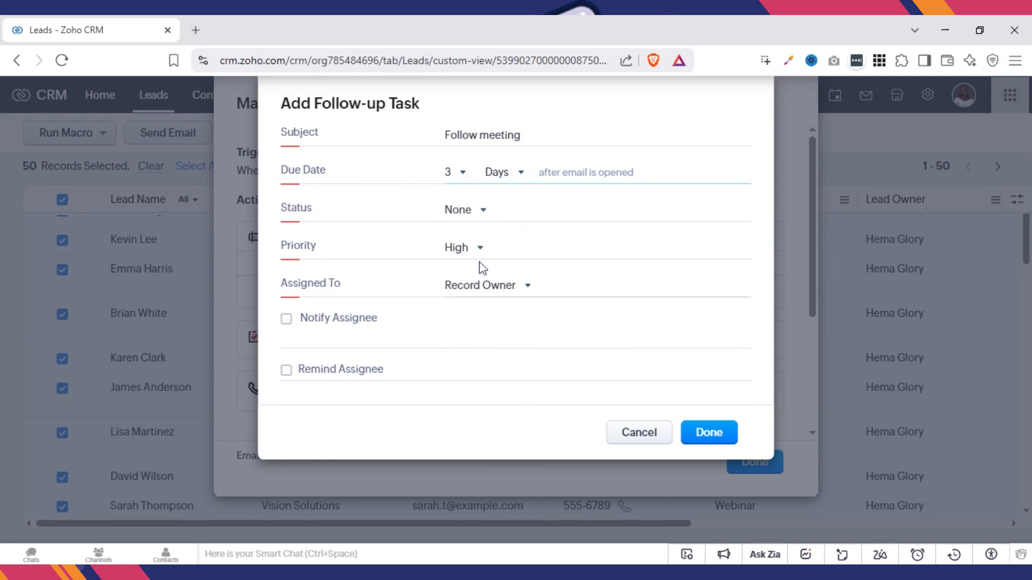
Step: Set the follow-up task's status to Not Started and its priority to Normal
left_click(468, 213)
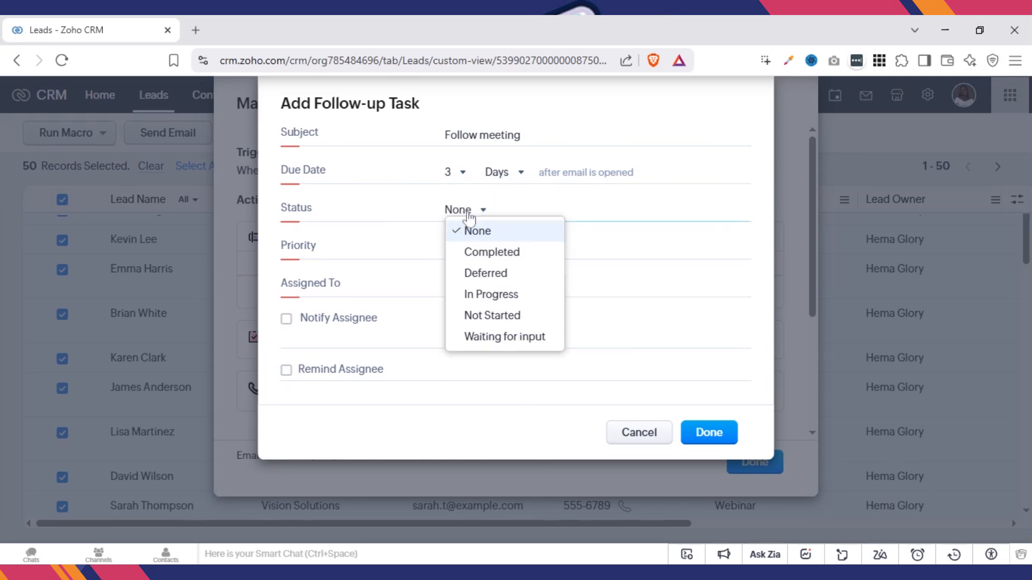
left_click(494, 318)
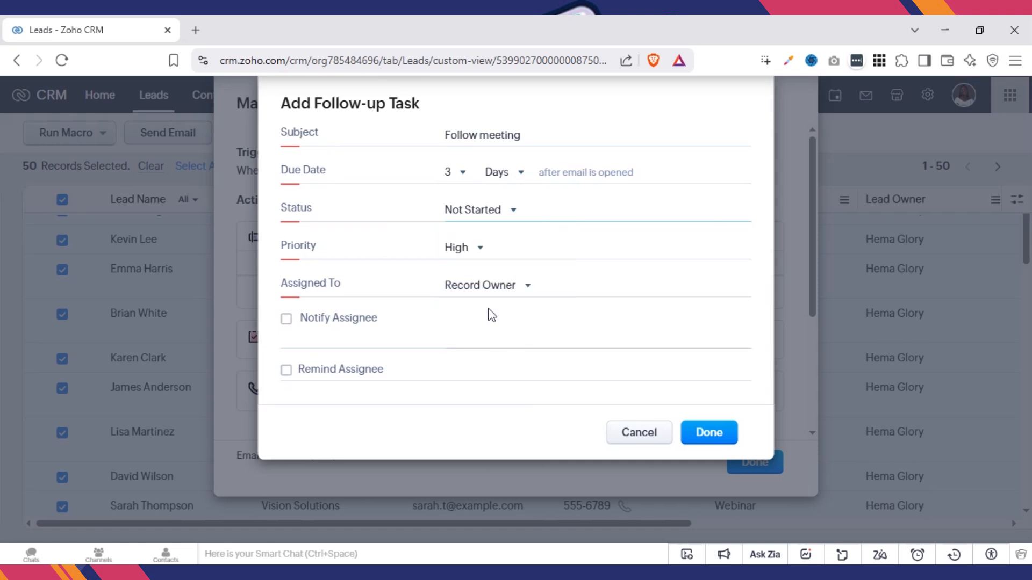
left_click(478, 251)
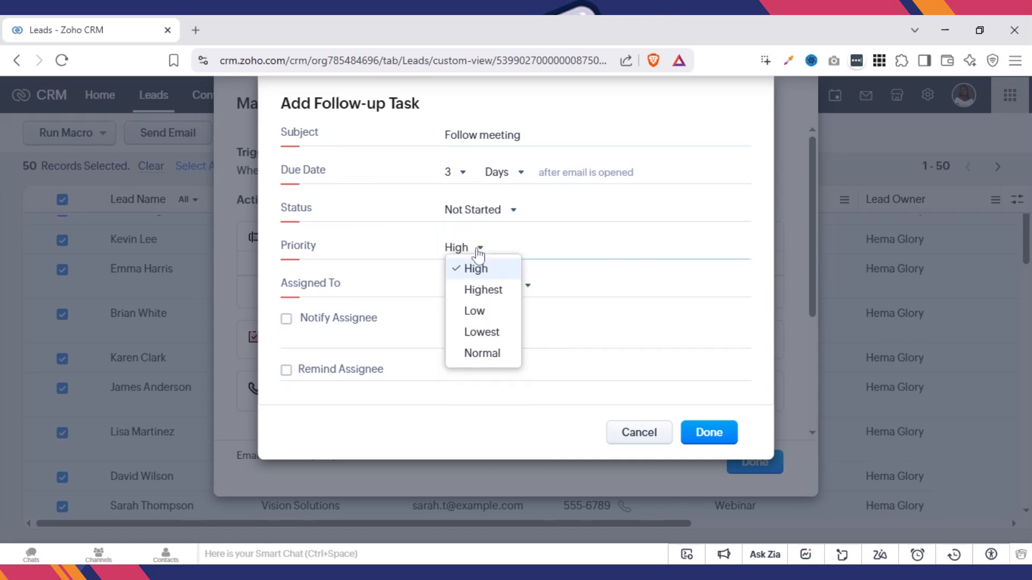
left_click(485, 354)
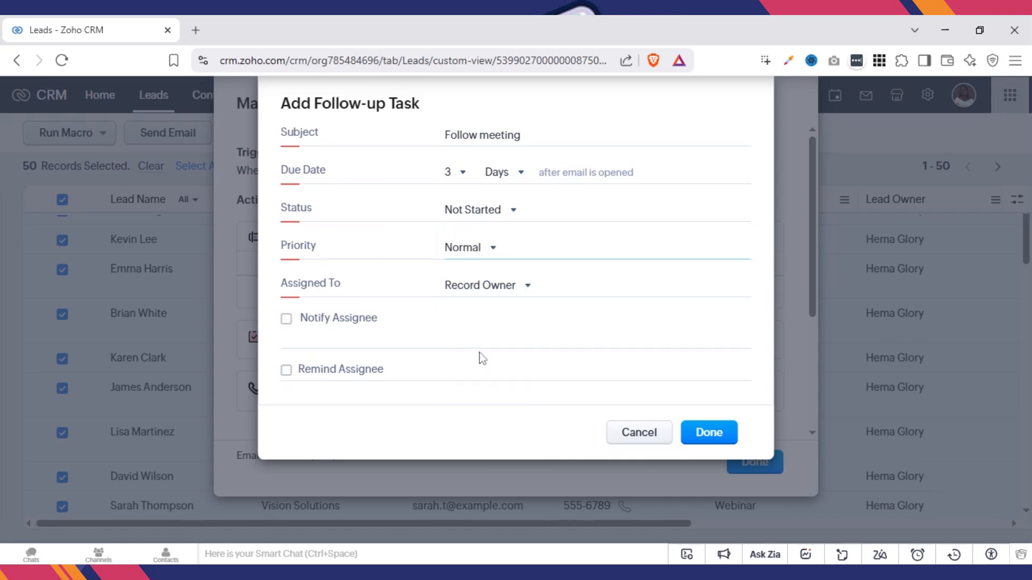
Step: Assign the follow-up task to the Record Owner and enable notifying the assignee
left_click(491, 290)
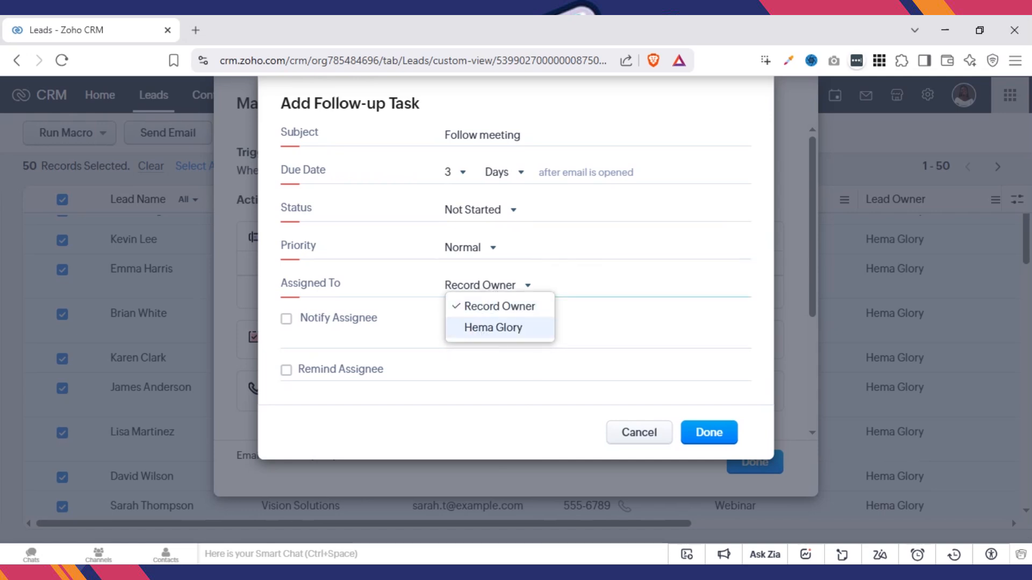
left_click(474, 311)
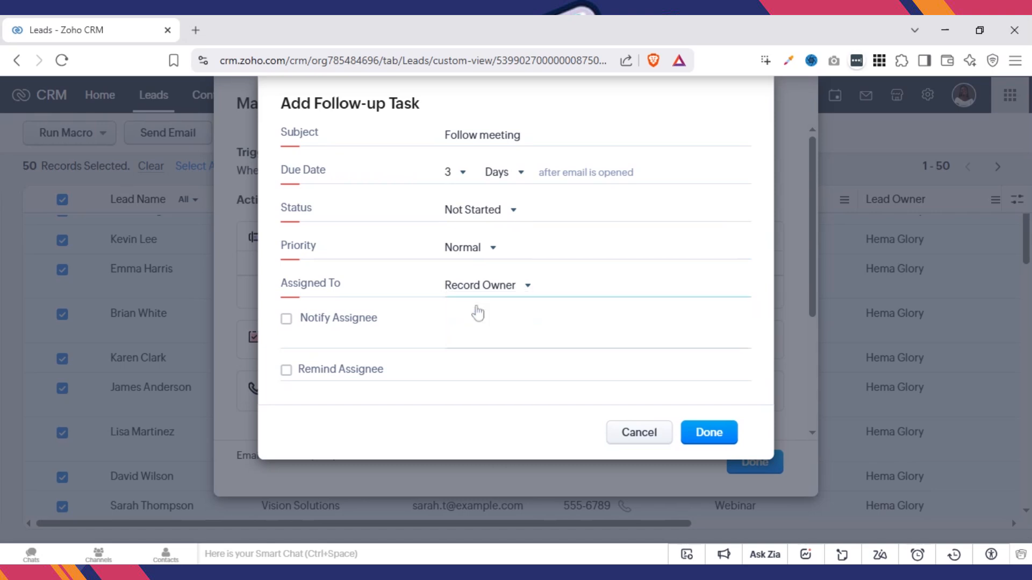
left_click(347, 329)
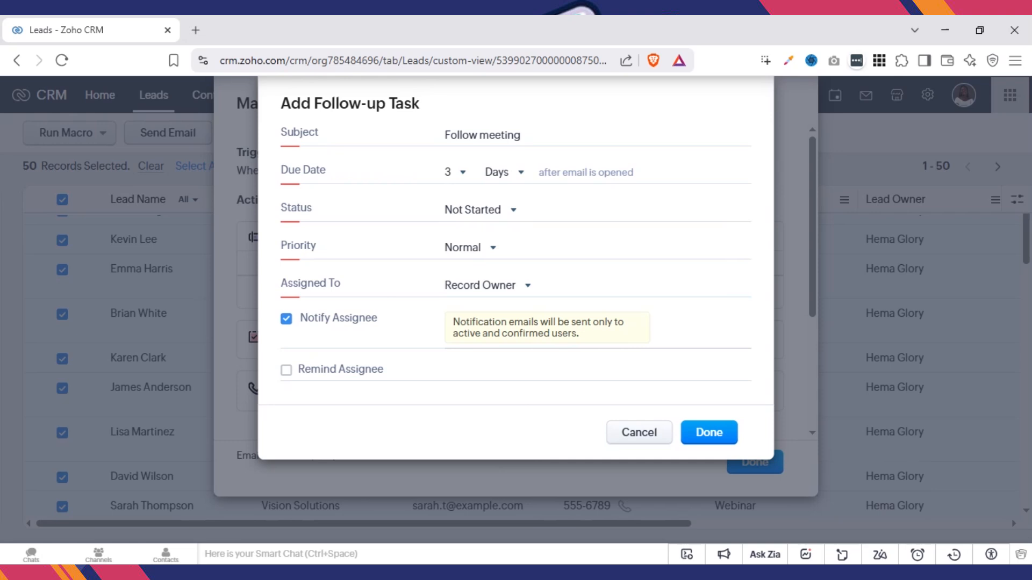
Step: Enable the assignee reminder for the same day as the due date with an email alert, and save the follow-up task
left_click(326, 371)
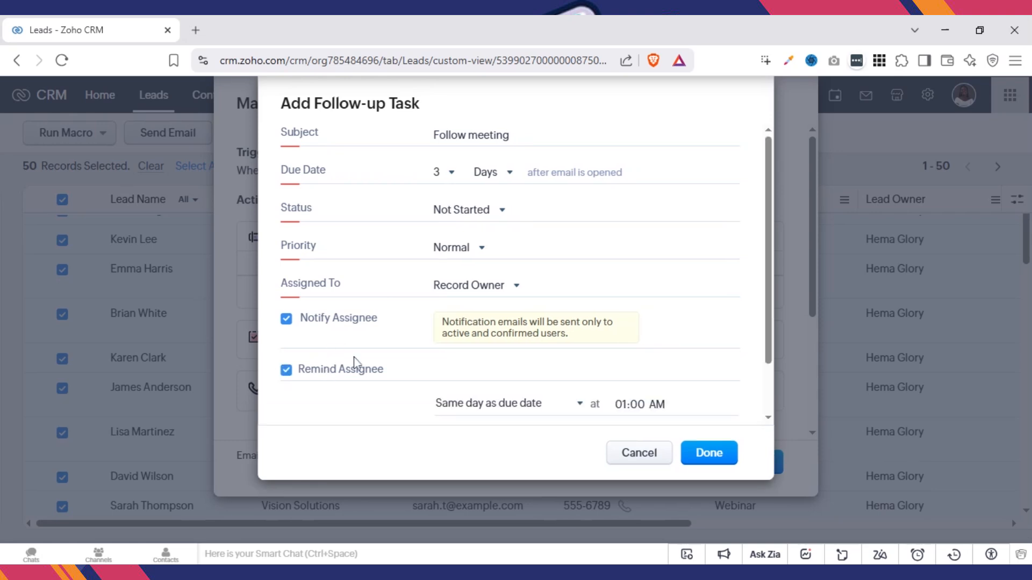
scroll(767, 403, "down", 2)
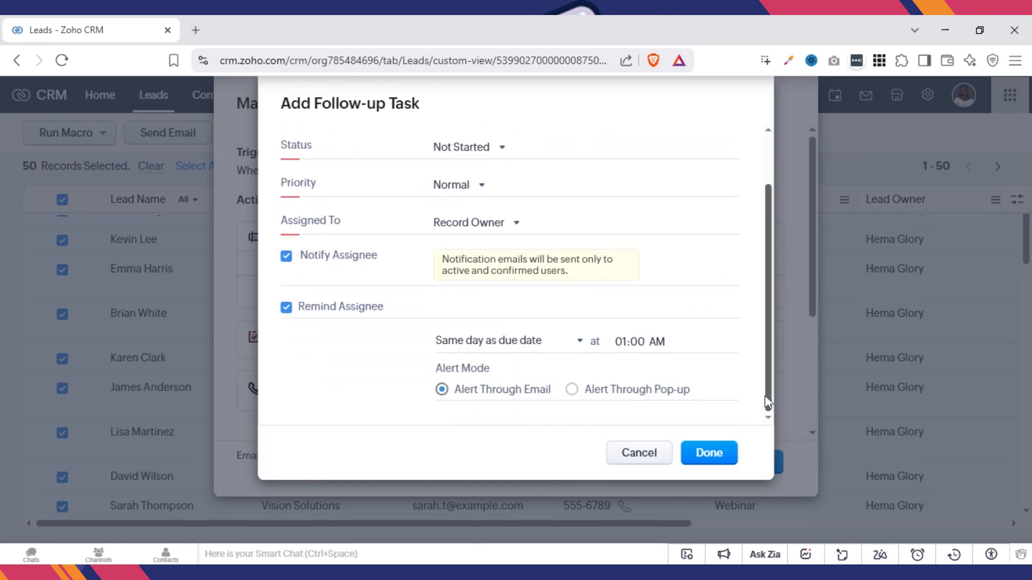
left_click(509, 340)
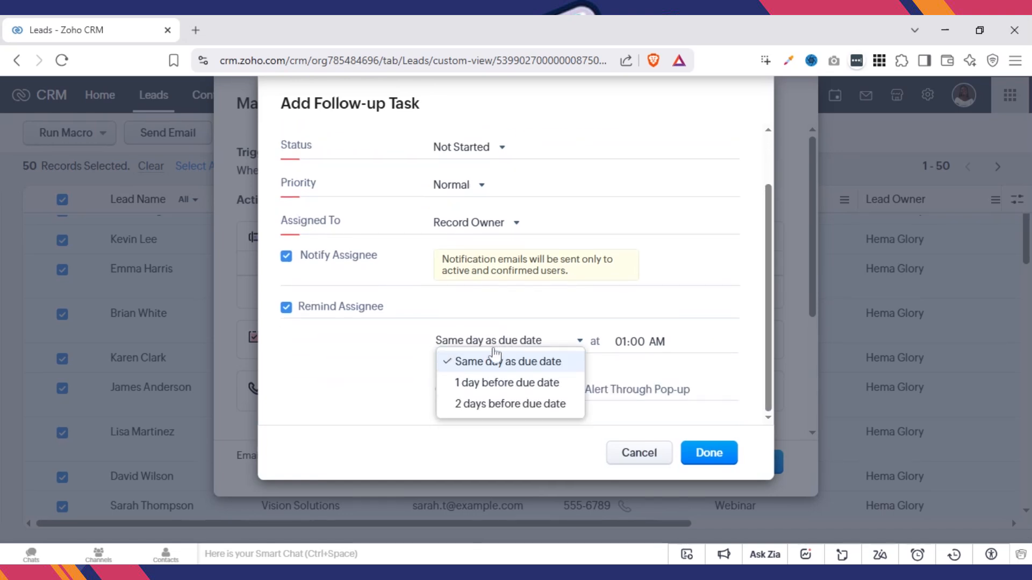
left_click(624, 330)
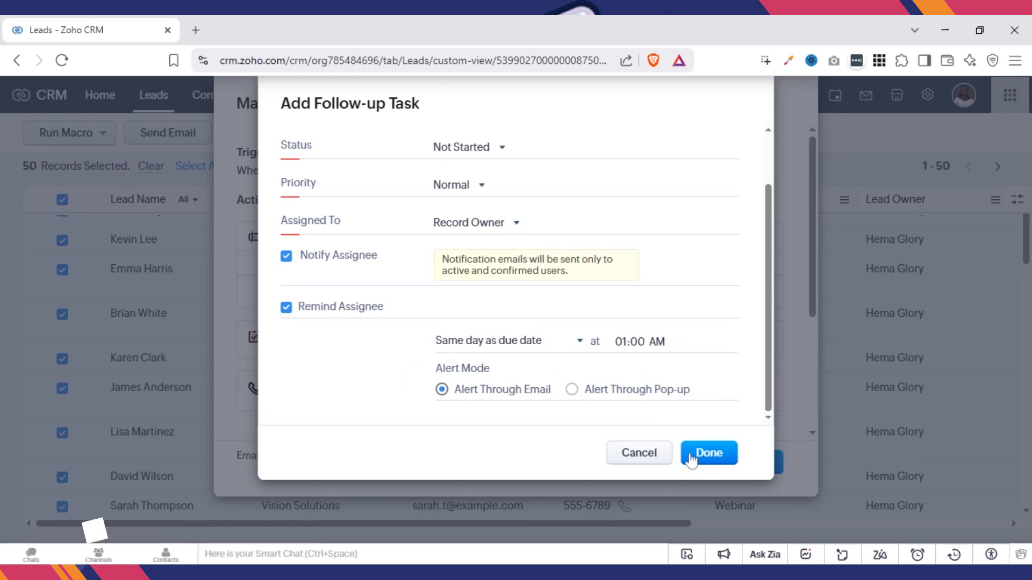
left_click(710, 460)
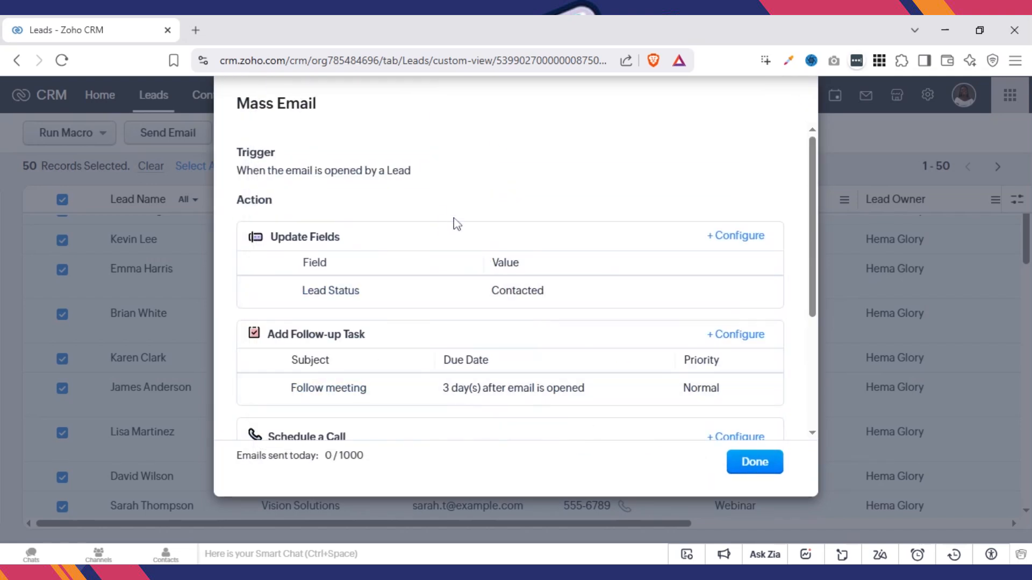
Step: Look over the Schedule a Call options without adding a call, and finish the actions for the email-opened trigger
scroll(811, 341, "down", 3)
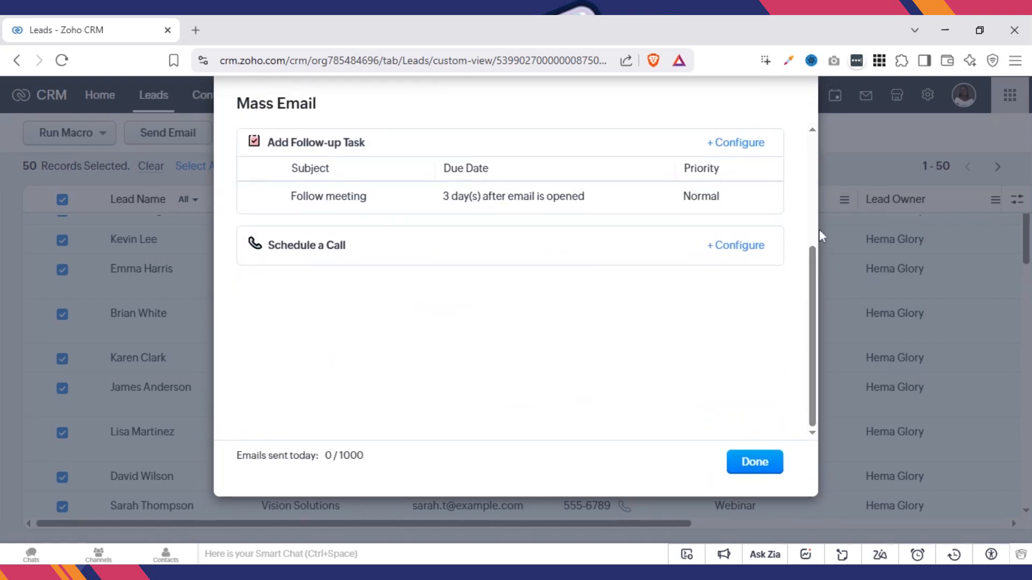
scroll(816, 220, "up", 1)
scroll(801, 223, "up", 5)
scroll(811, 330, "down", 5)
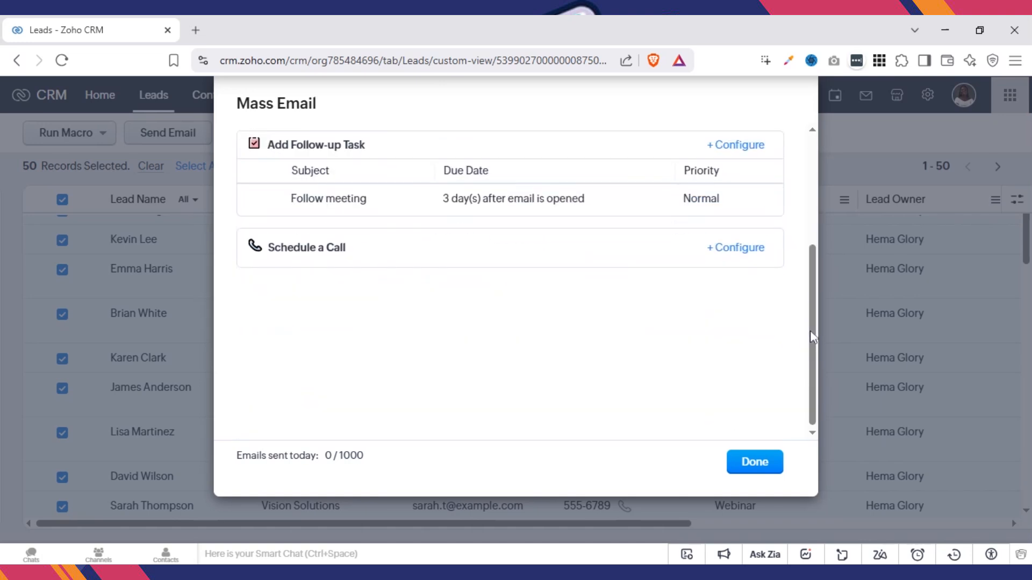
left_click(740, 247)
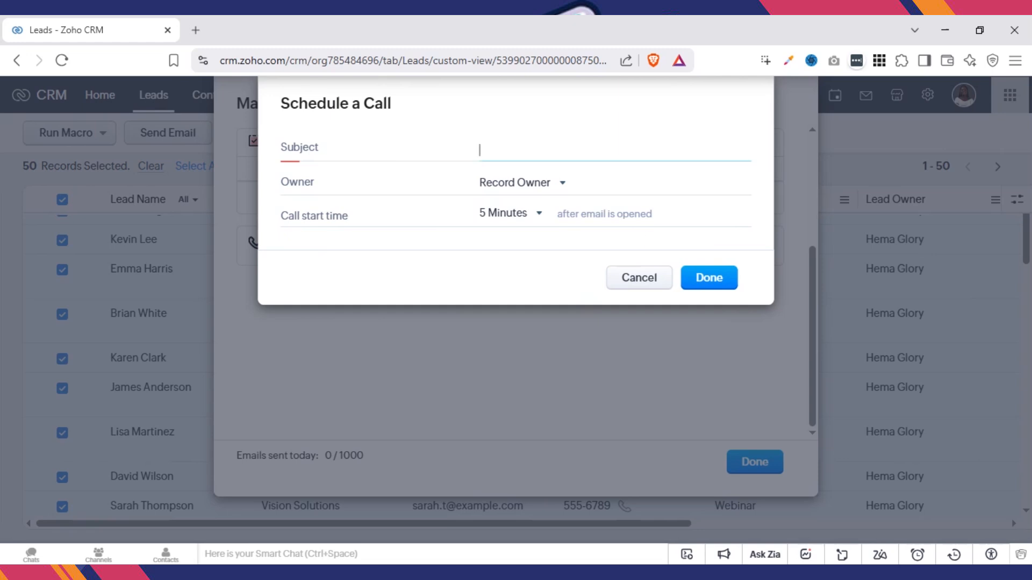
left_click(640, 278)
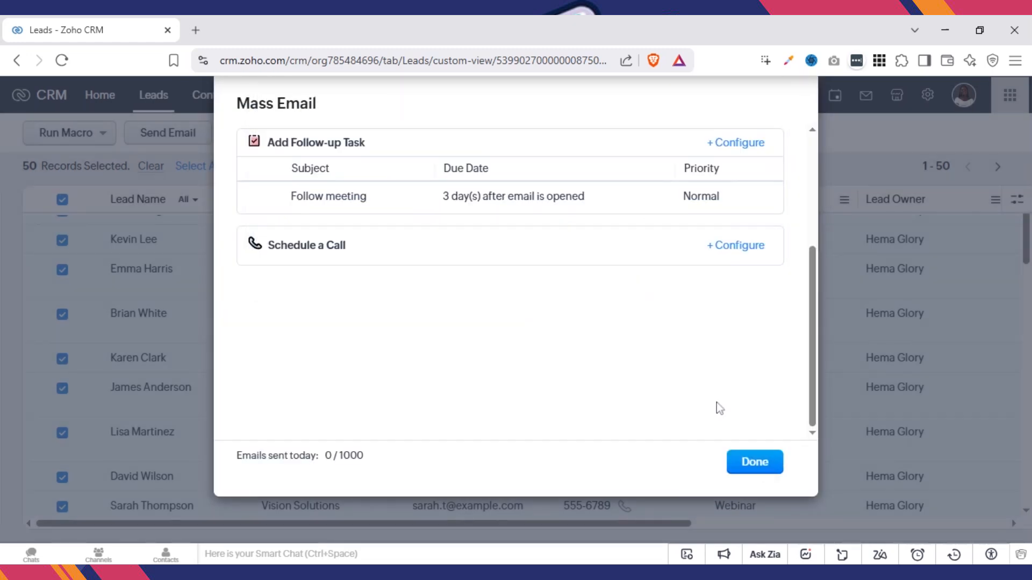
left_click(752, 461)
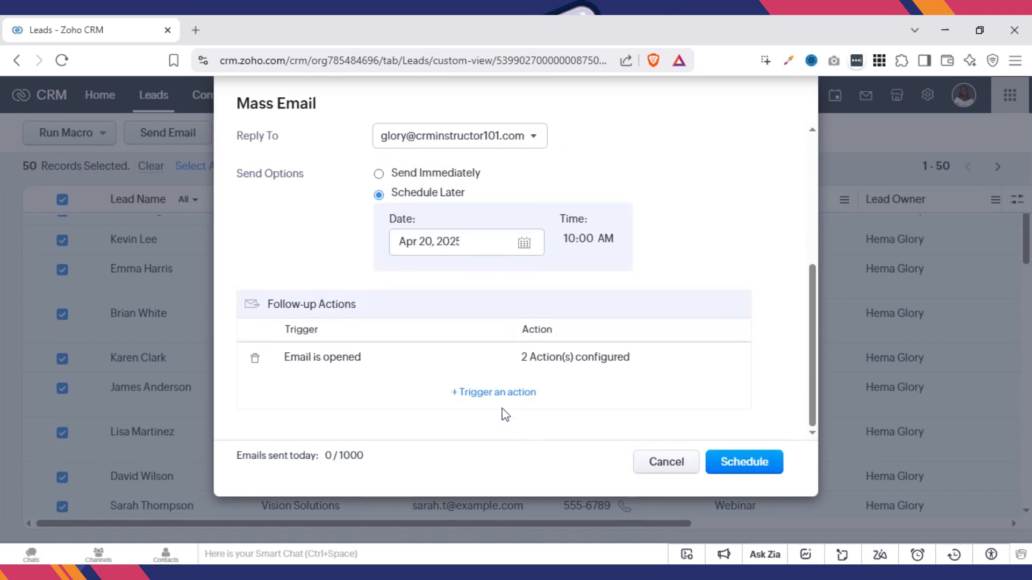
Step: Add a follow-up action triggered when the email is clicked that updates Lead Status to Interested
left_click(498, 396)
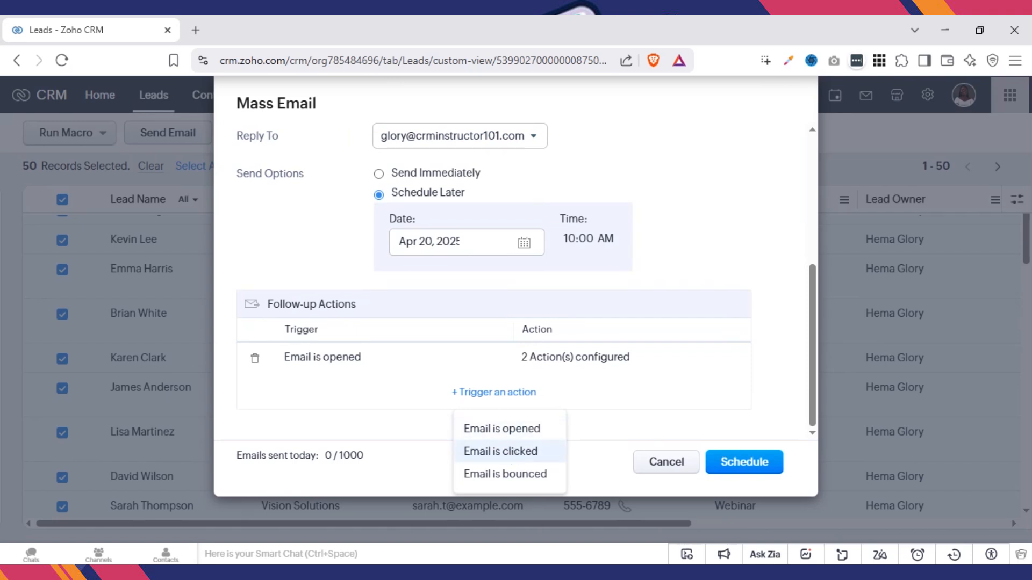
left_click(513, 452)
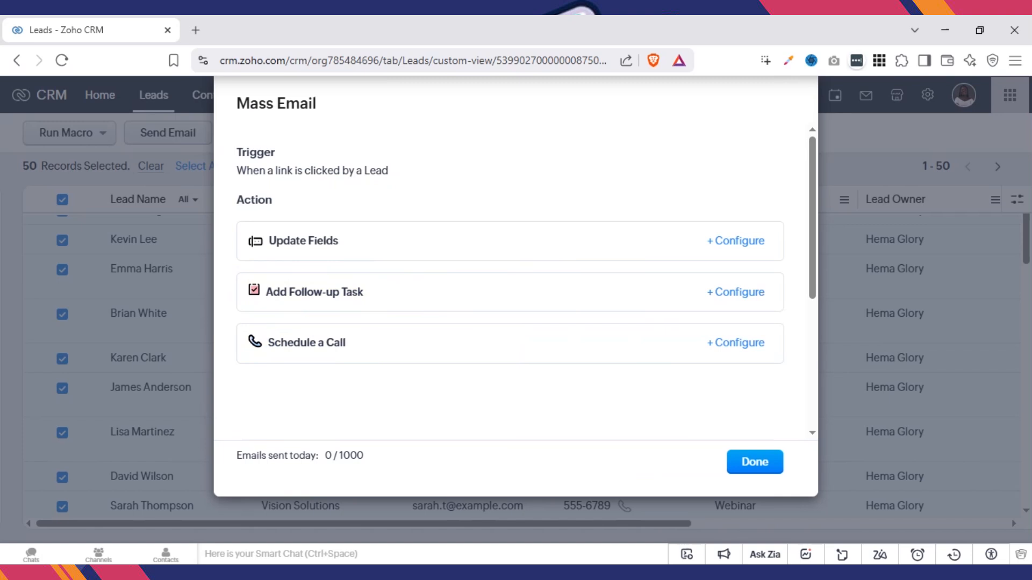
left_click(740, 242)
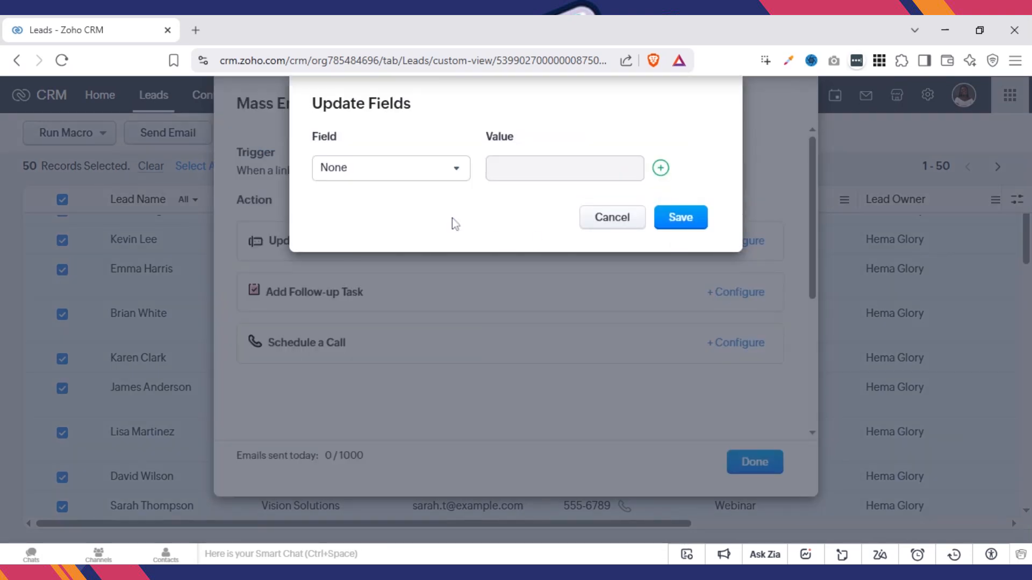
left_click(430, 178)
type("lead")
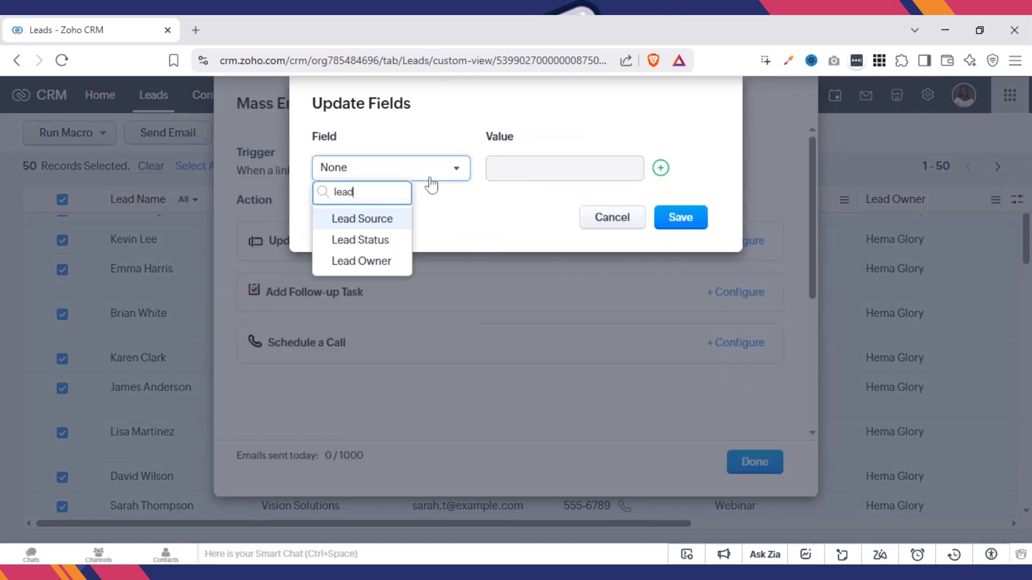
left_click(358, 245)
left_click(531, 176)
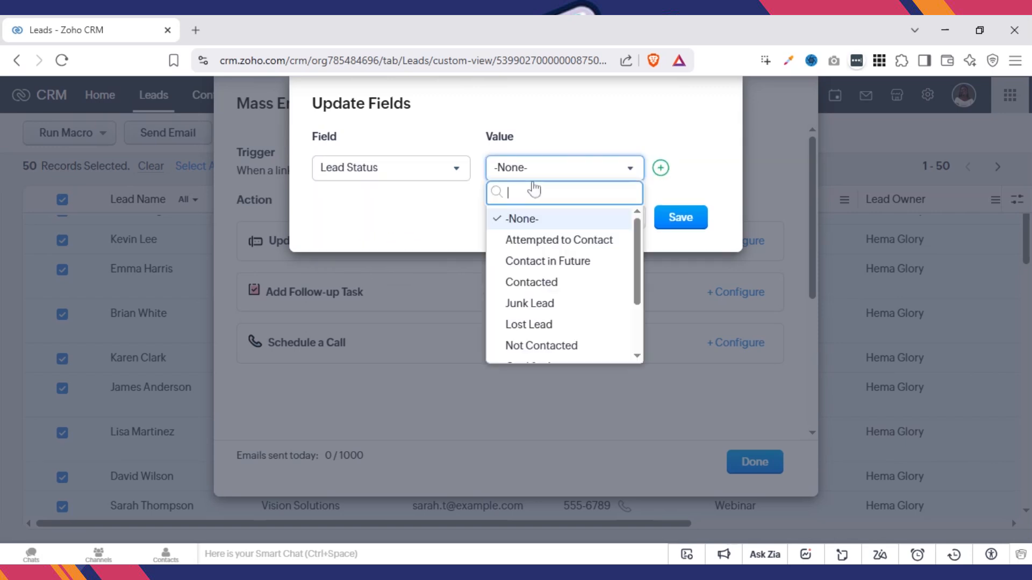
scroll(537, 261, "down", 3)
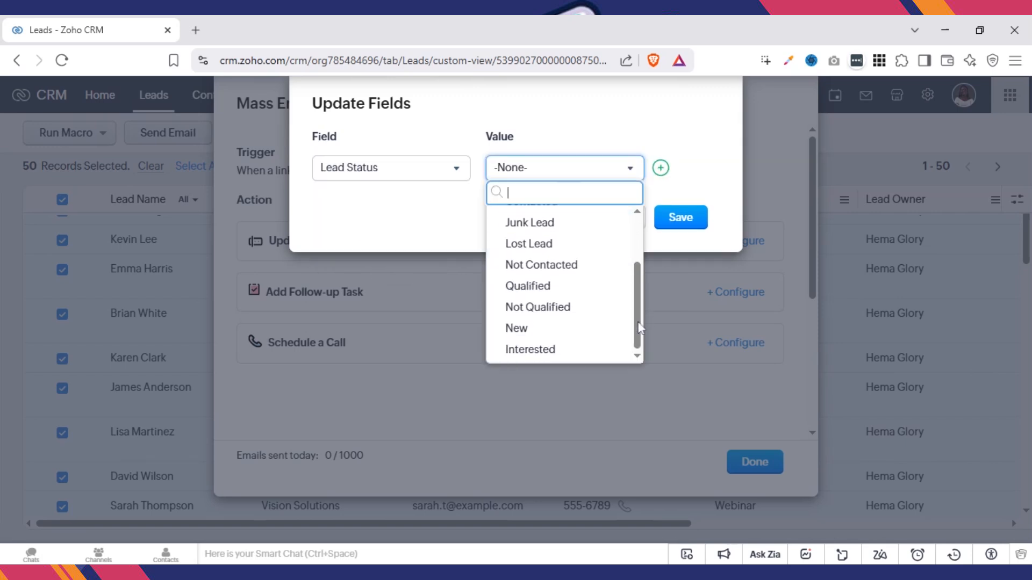
left_click(597, 355)
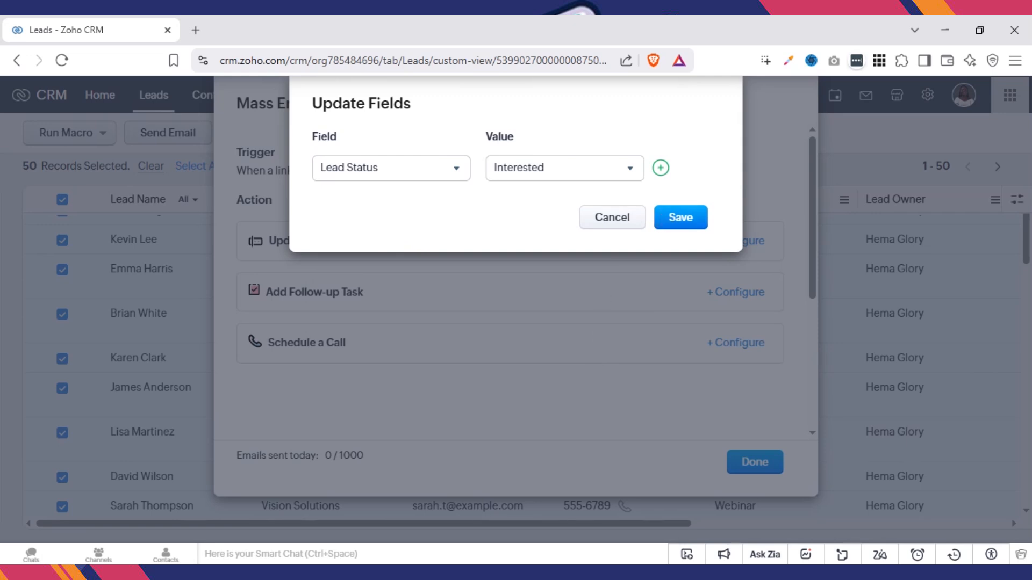
left_click(671, 219)
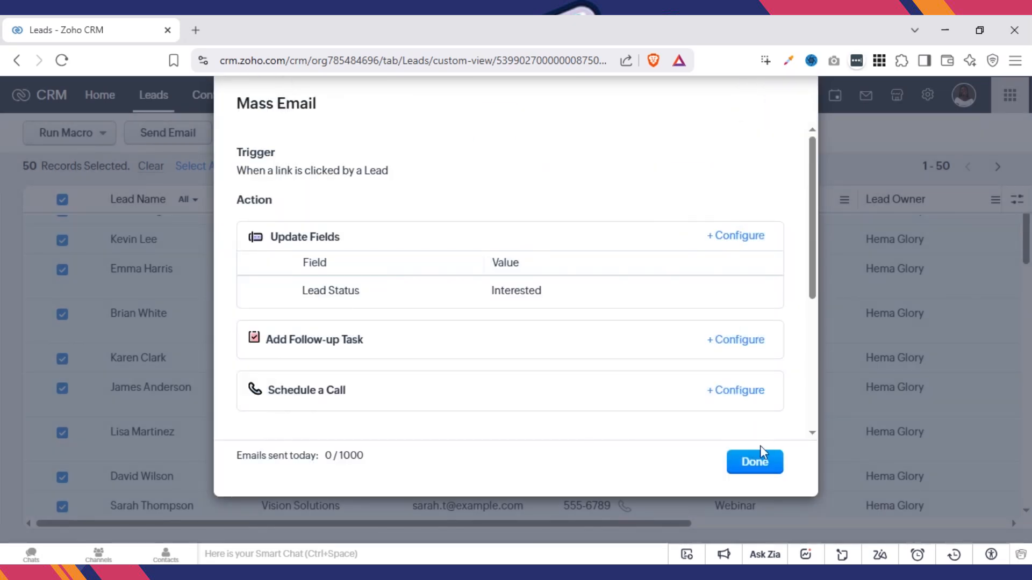
left_click(756, 461)
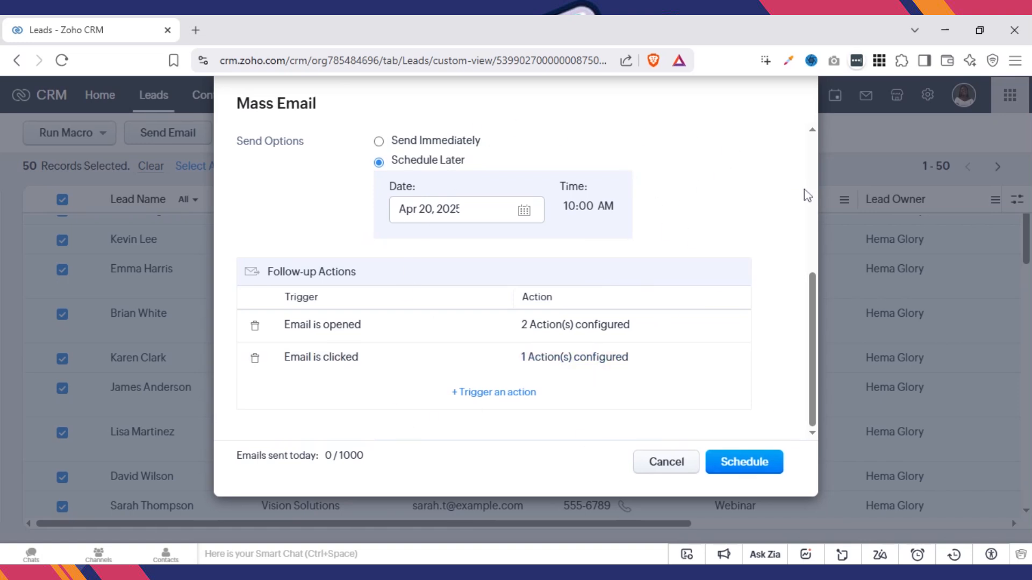
Step: Review the mass email's recipients, template, send options and follow-up actions, and schedule the email
scroll(812, 214, "up", 5)
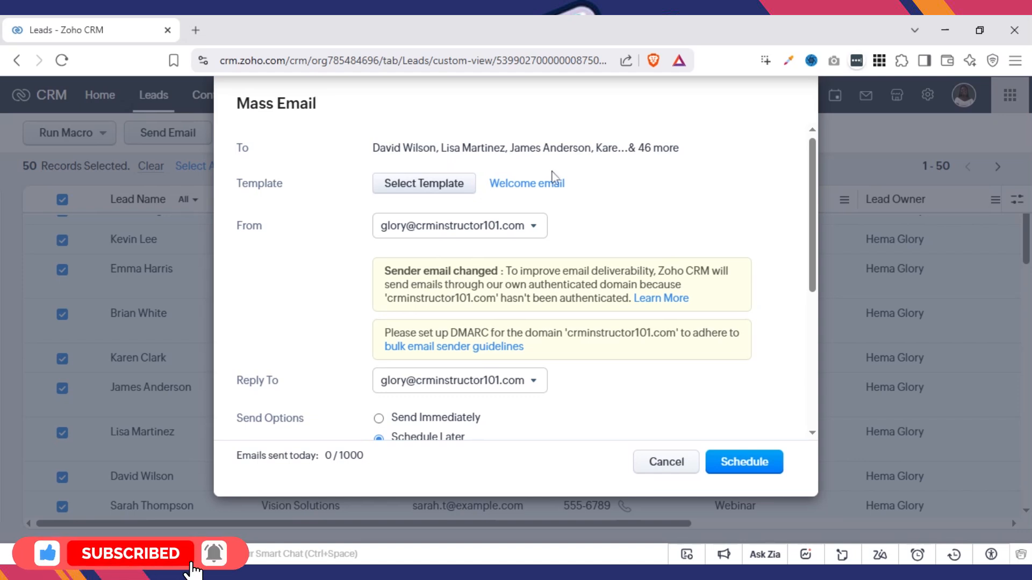
scroll(813, 385, "down", 5)
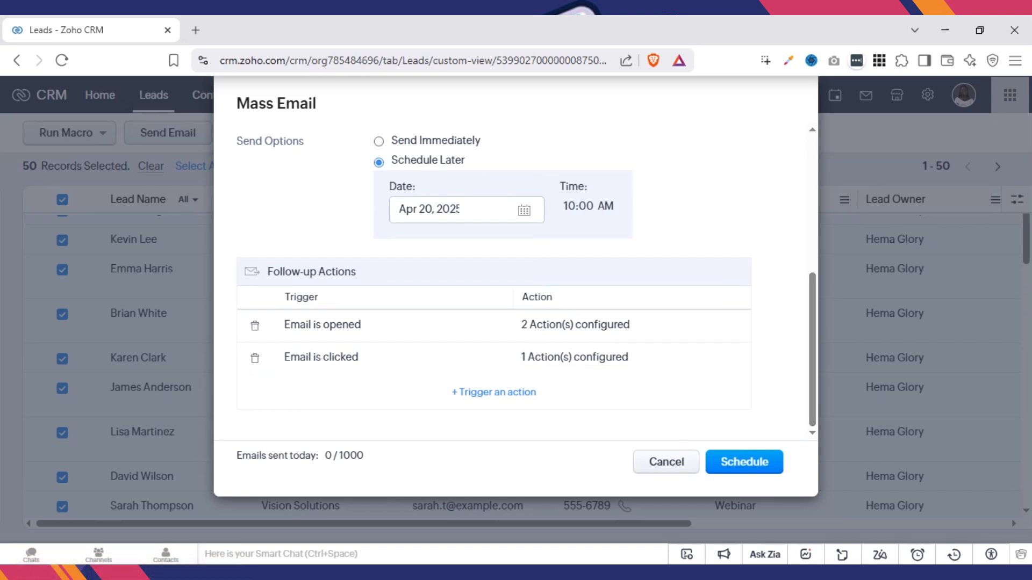
left_click(755, 463)
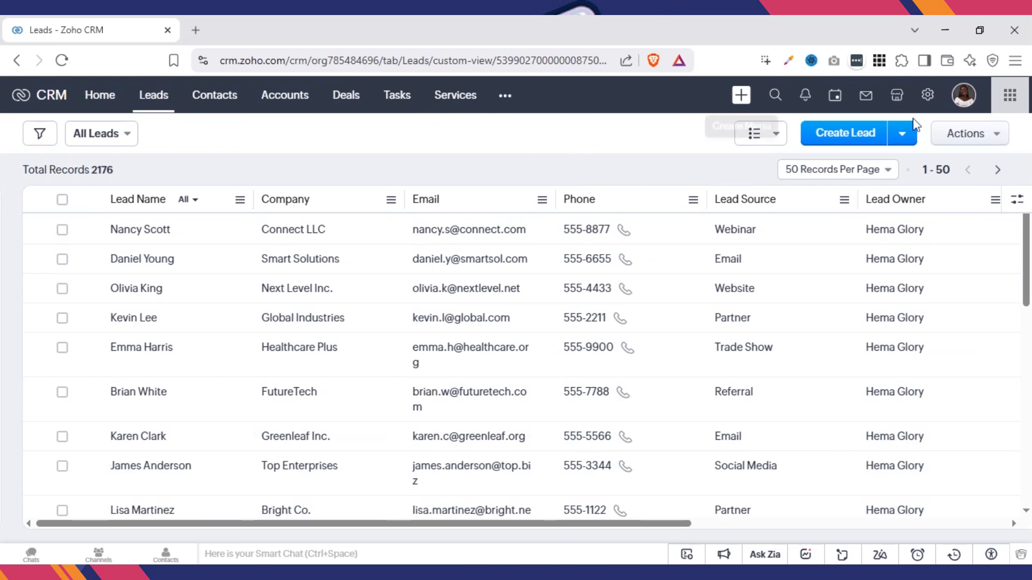
Step: Open the list of scheduled mass emails for Leads and start creating a new mass email
left_click(989, 137)
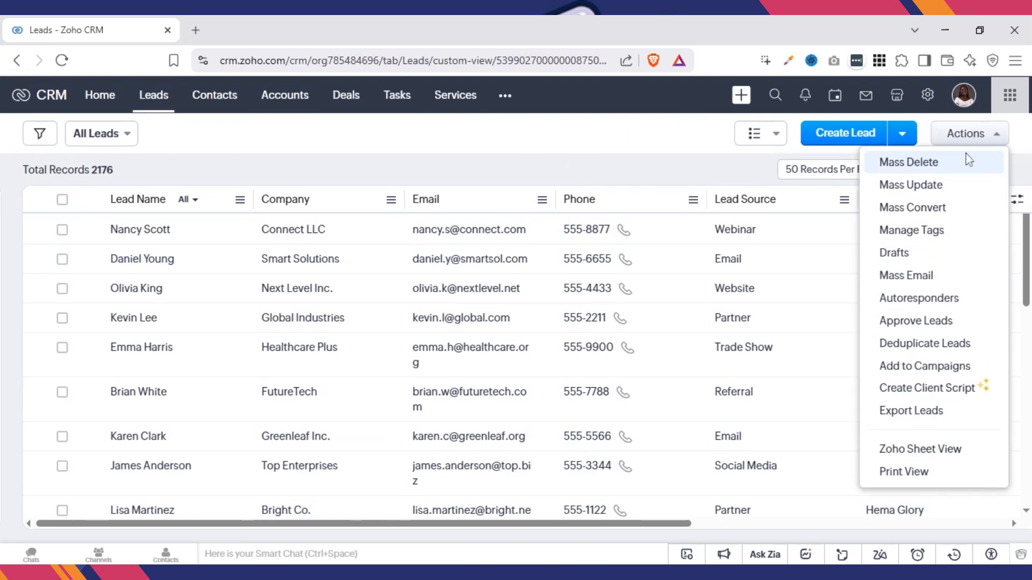
left_click(920, 276)
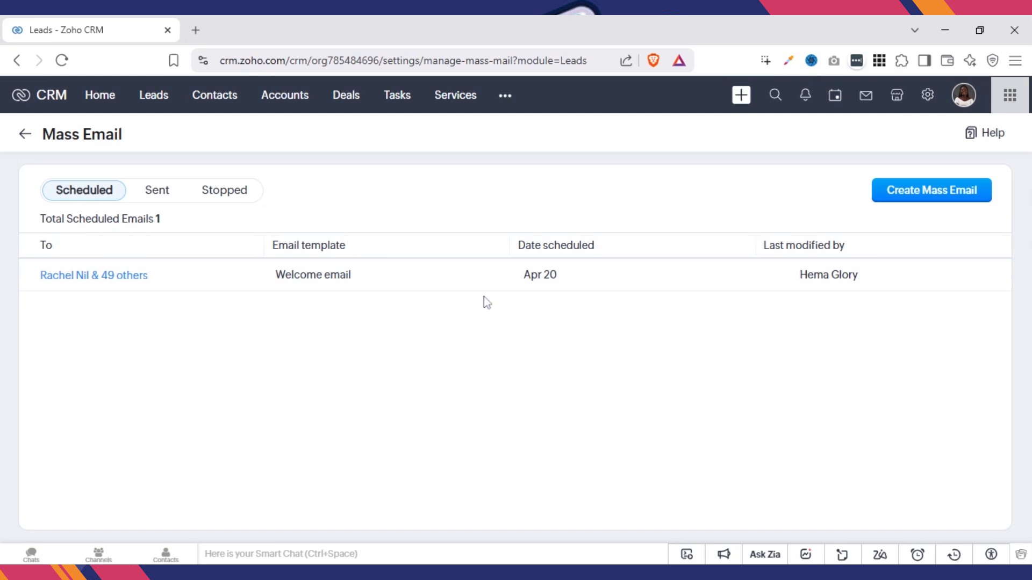
left_click(945, 193)
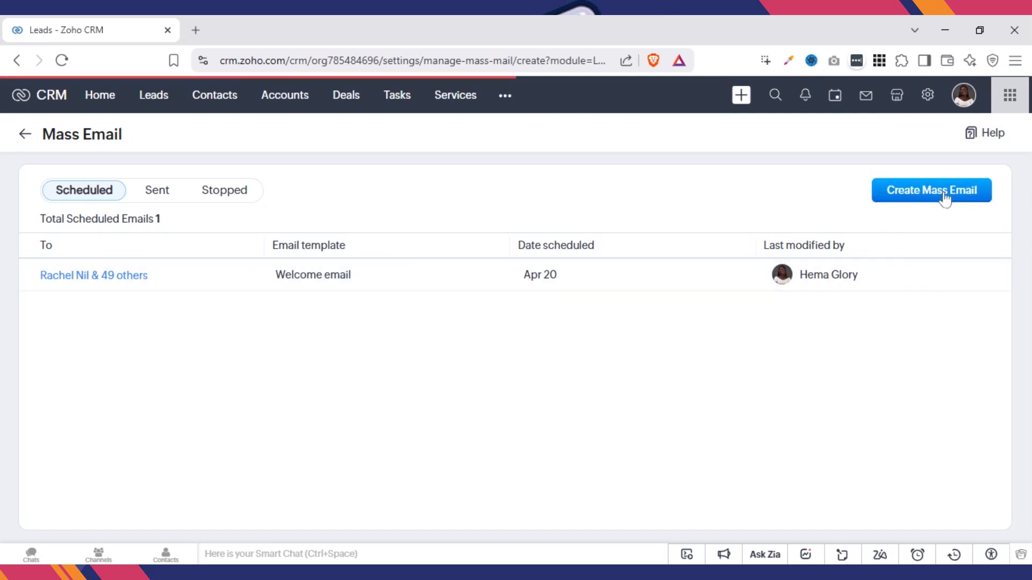
Step: Examine the recipient views available for the new mass email, keeping All Leads as the choice
left_click(458, 226)
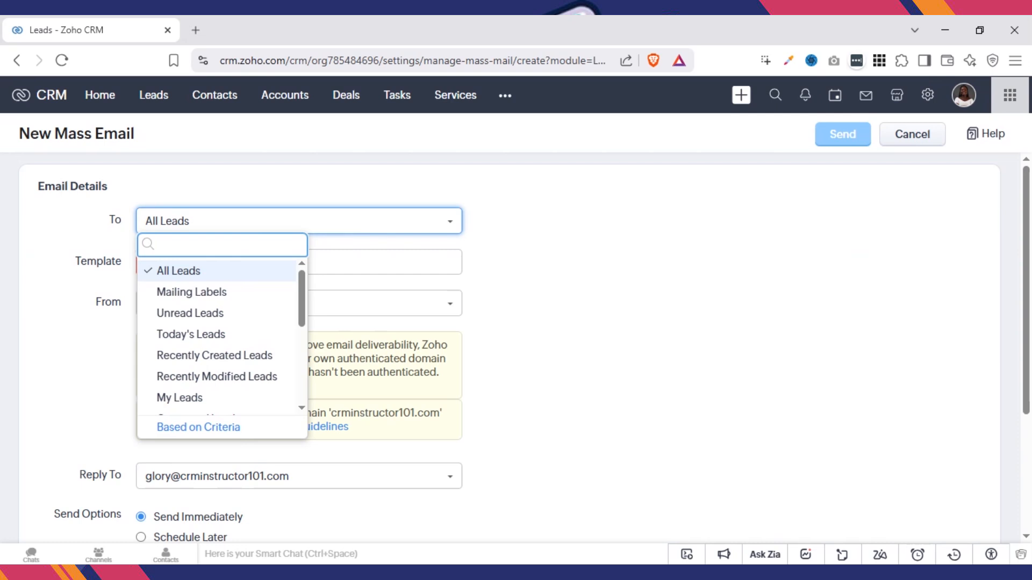
scroll(302, 360, "down", 1)
scroll(301, 359, "down", 3)
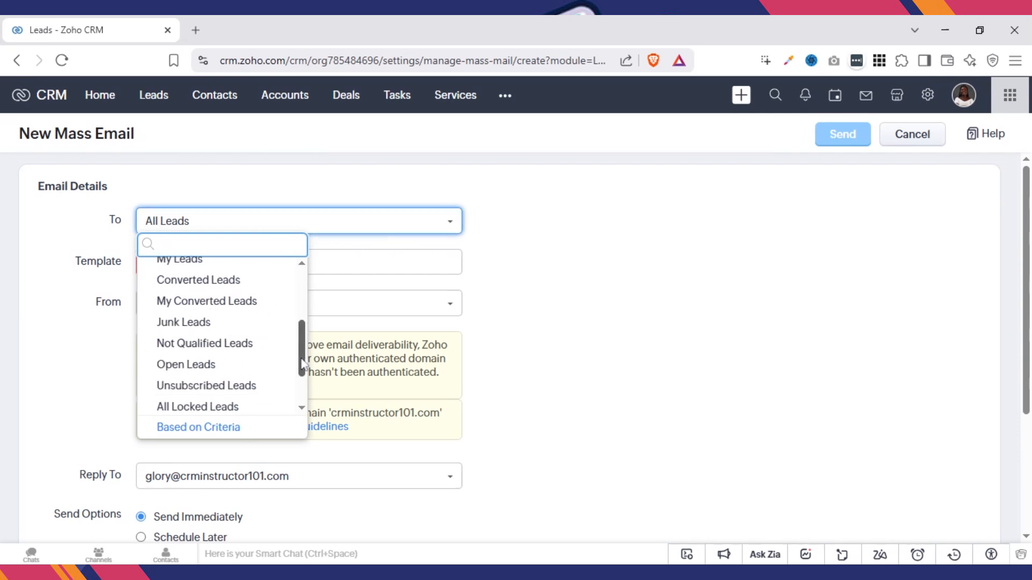
scroll(298, 382, "down", 2)
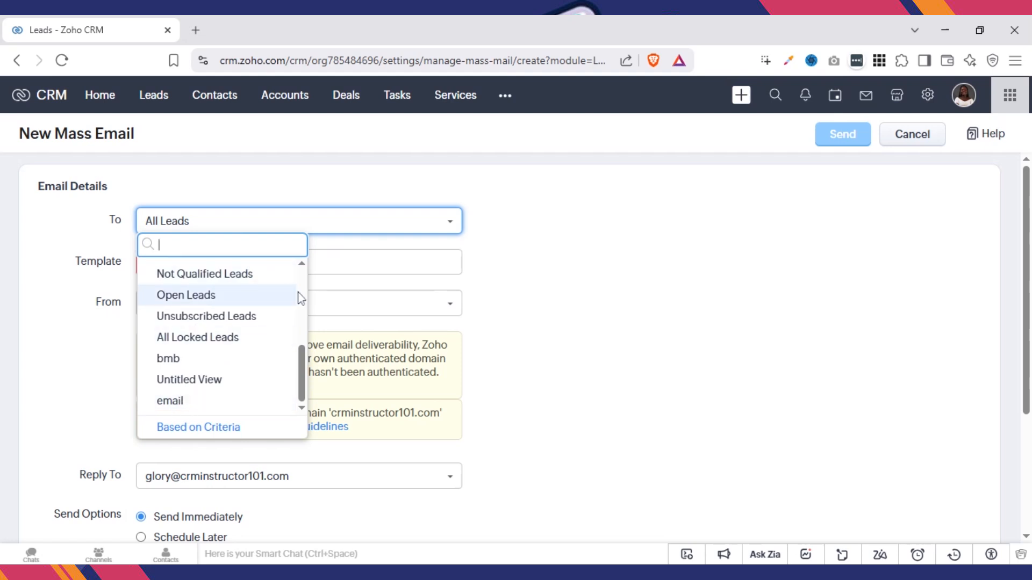
scroll(299, 302, "up", 3)
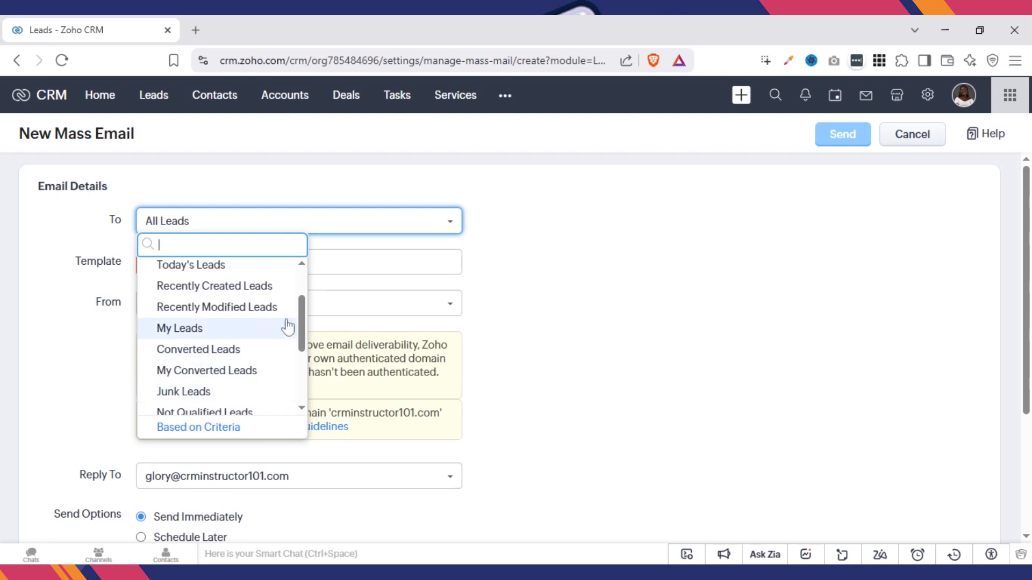
scroll(299, 286, "up", 2)
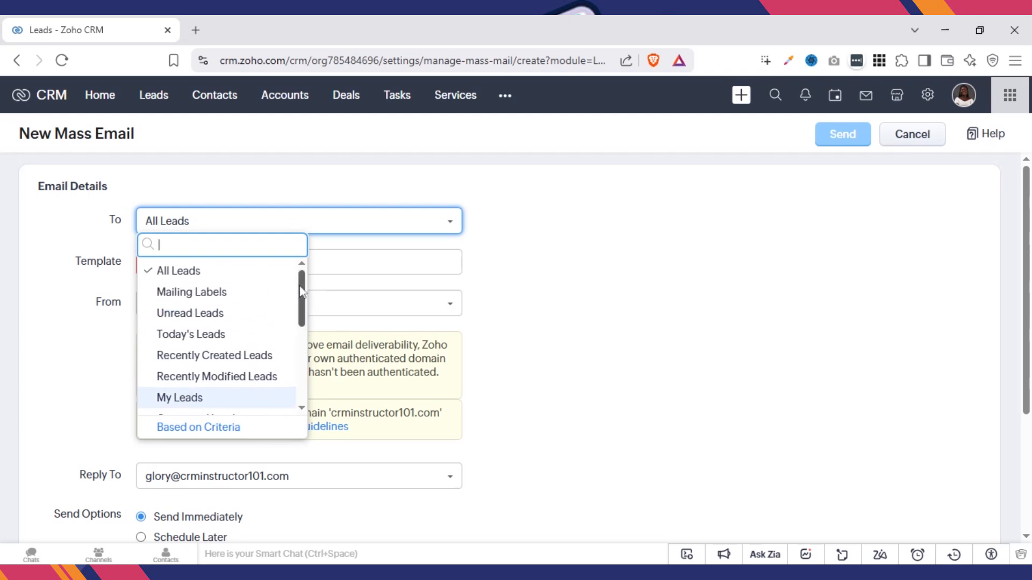
scroll(301, 388, "down", 3)
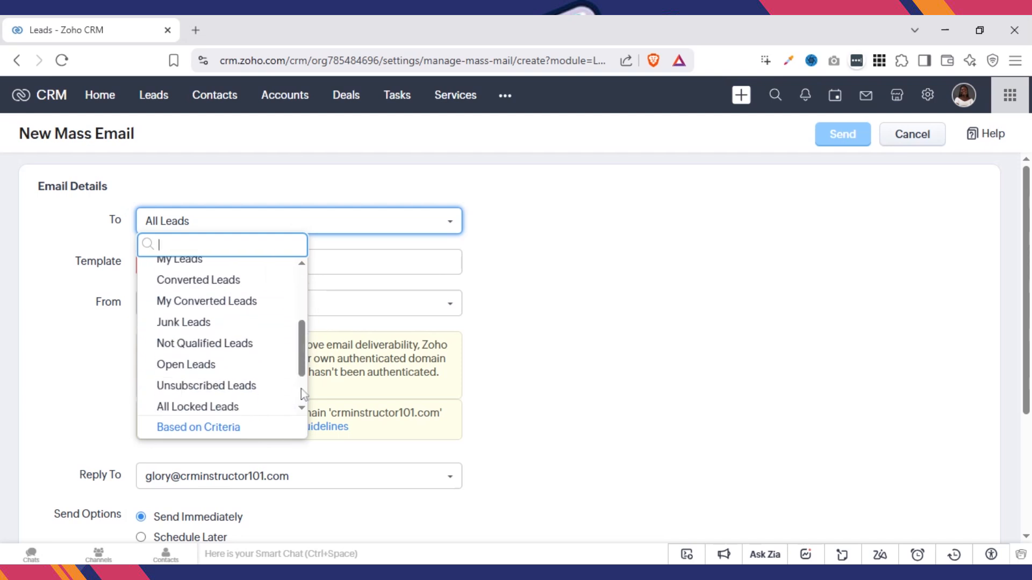
left_click(533, 432)
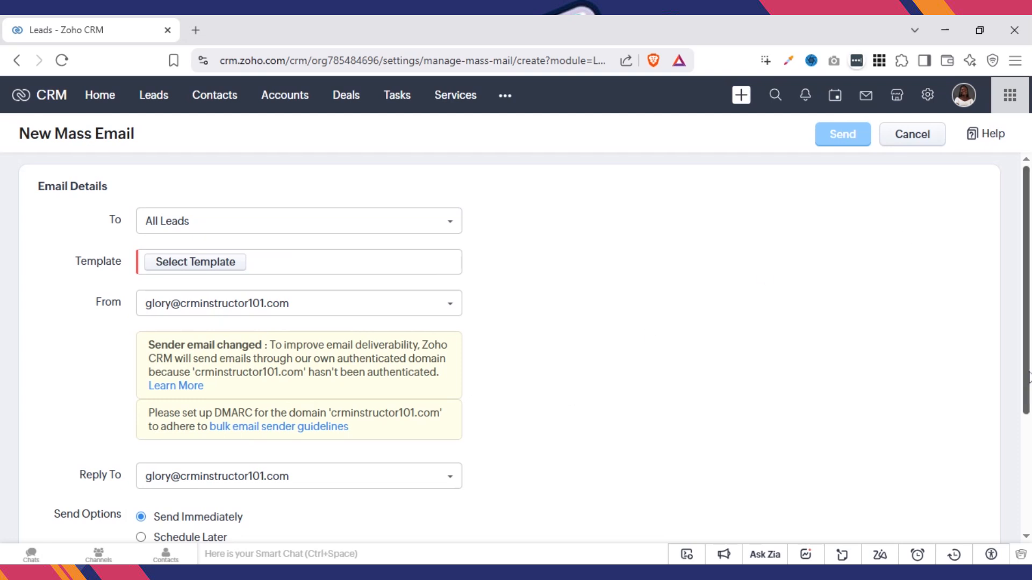
Step: Check the follow-up email option of the new mass email and choose the Welcome email template
scroll(1028, 377, "down", 3)
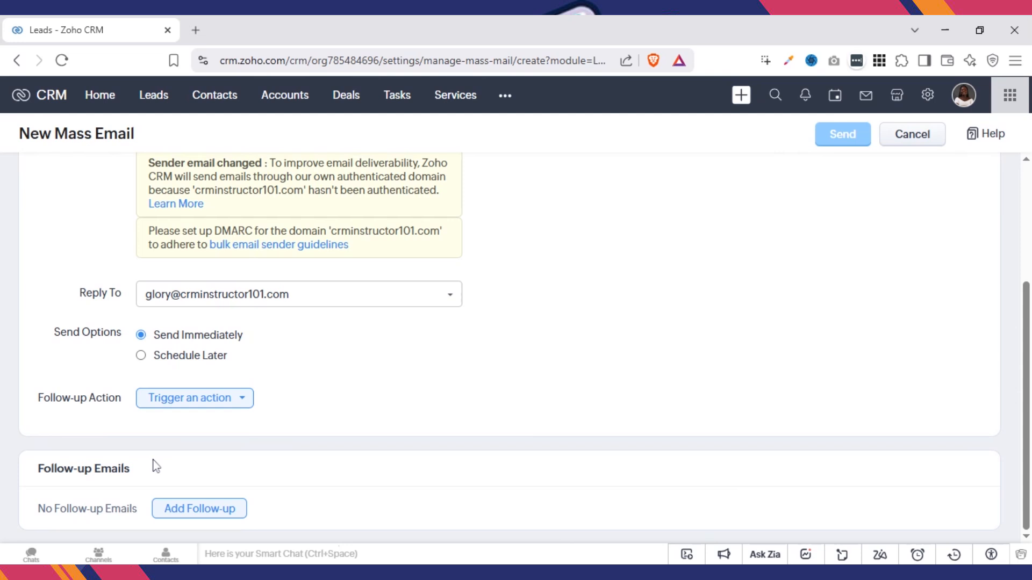
left_click(234, 509)
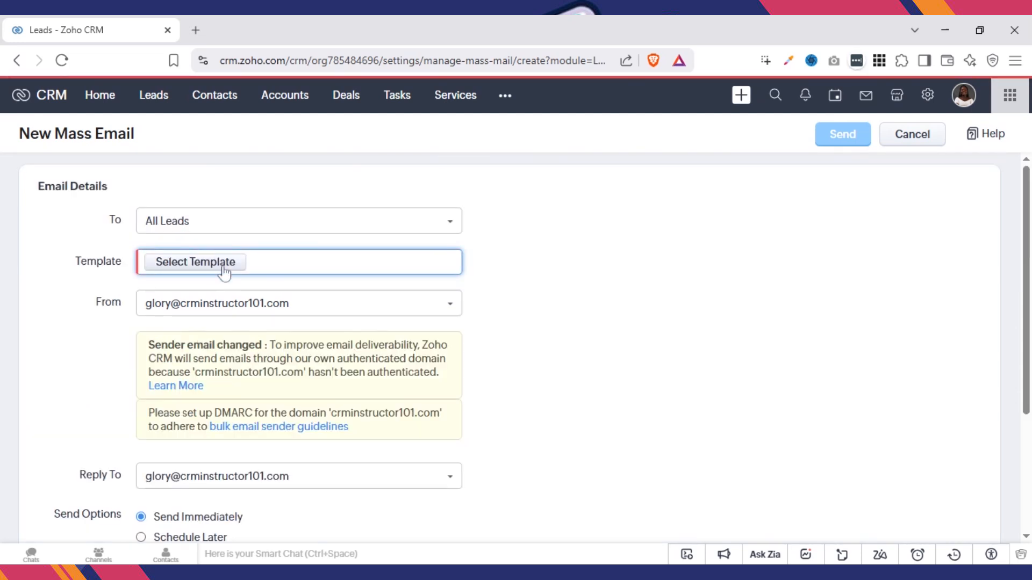
left_click(223, 267)
left_click(355, 198)
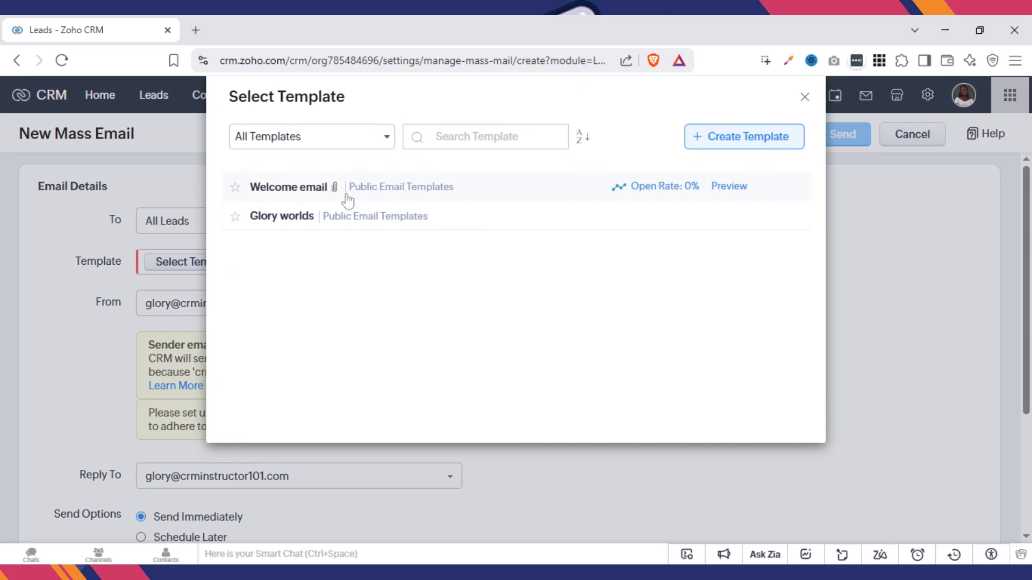
Step: Use the Welcome email template for the mass email and start a follow-up email for leads who opened it
left_click(316, 188)
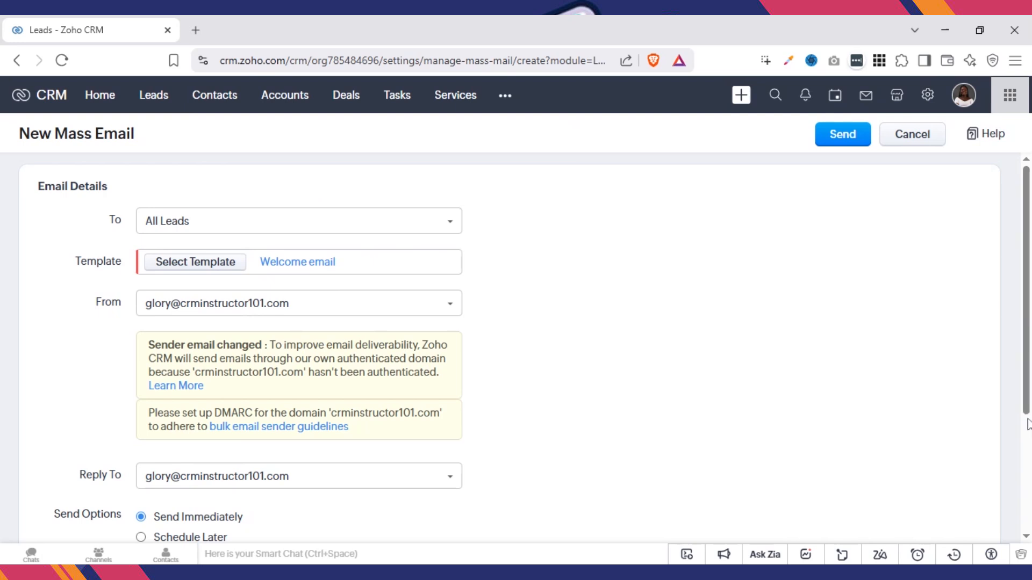
scroll(1008, 435, "down", 3)
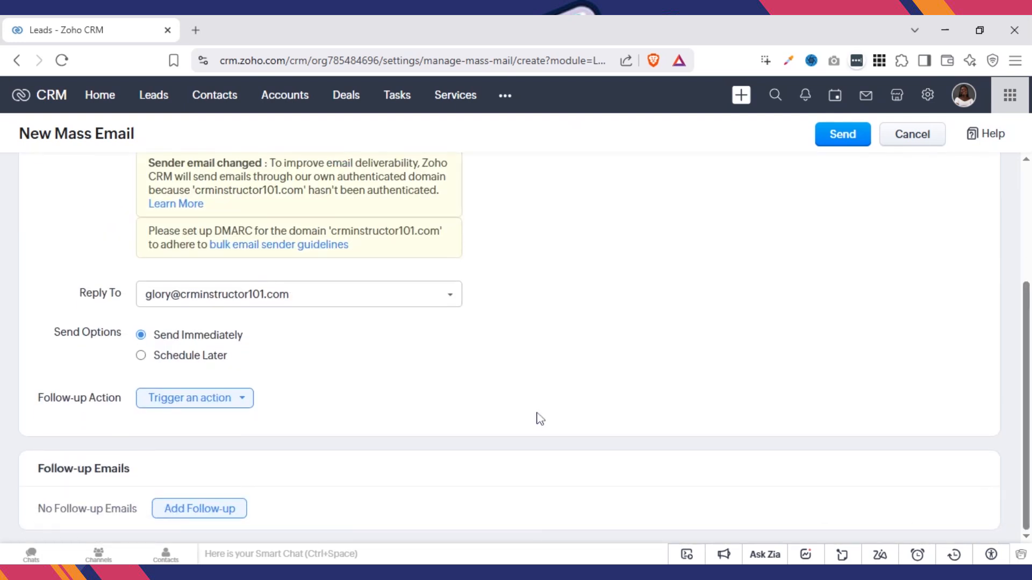
left_click(200, 508)
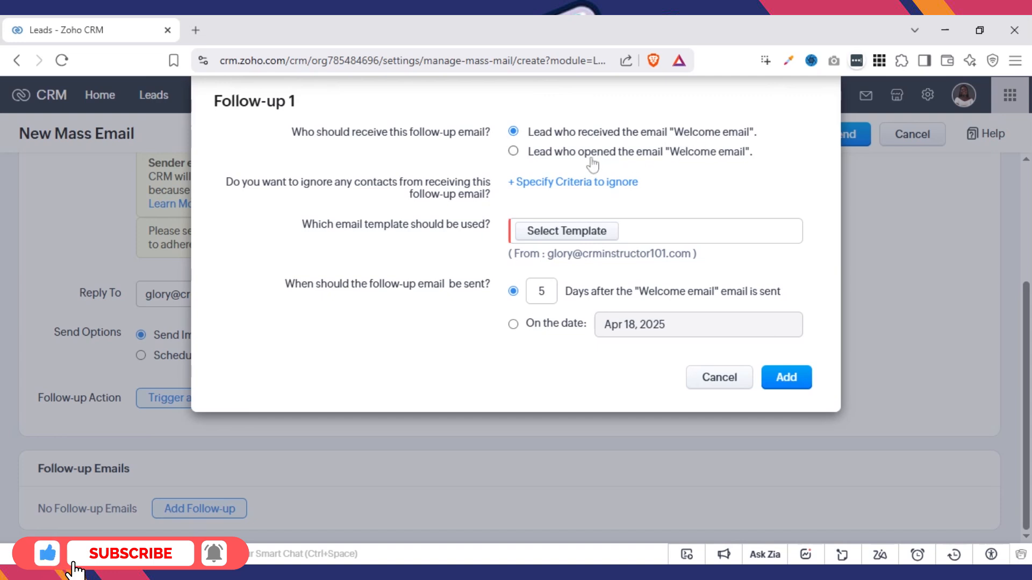
left_click(675, 157)
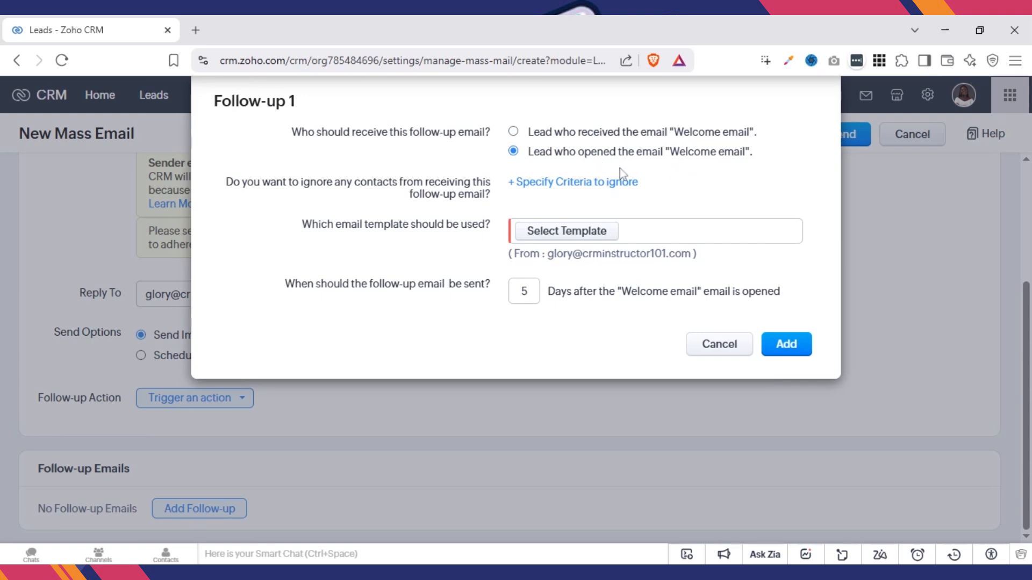
Step: Examine the fields available as criteria for ignoring contacts in the follow-up email, leaving no criteria set
left_click(576, 182)
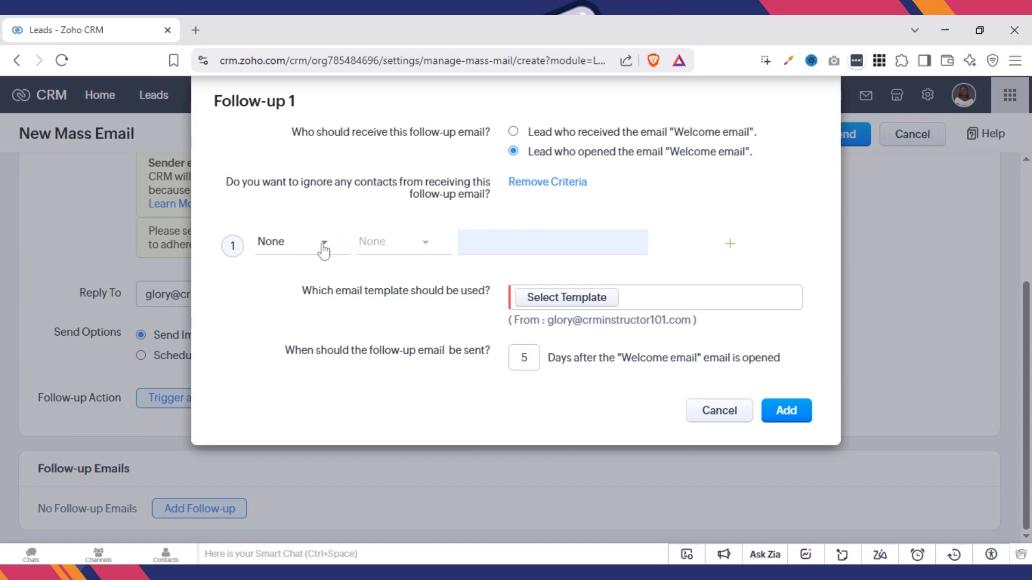
left_click(323, 246)
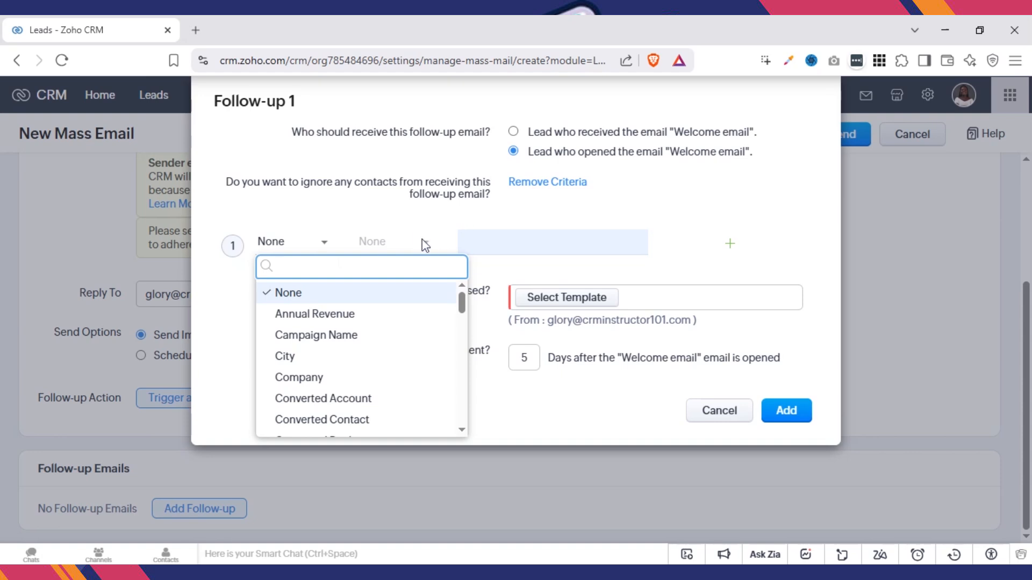
left_click(550, 192)
left_click(550, 191)
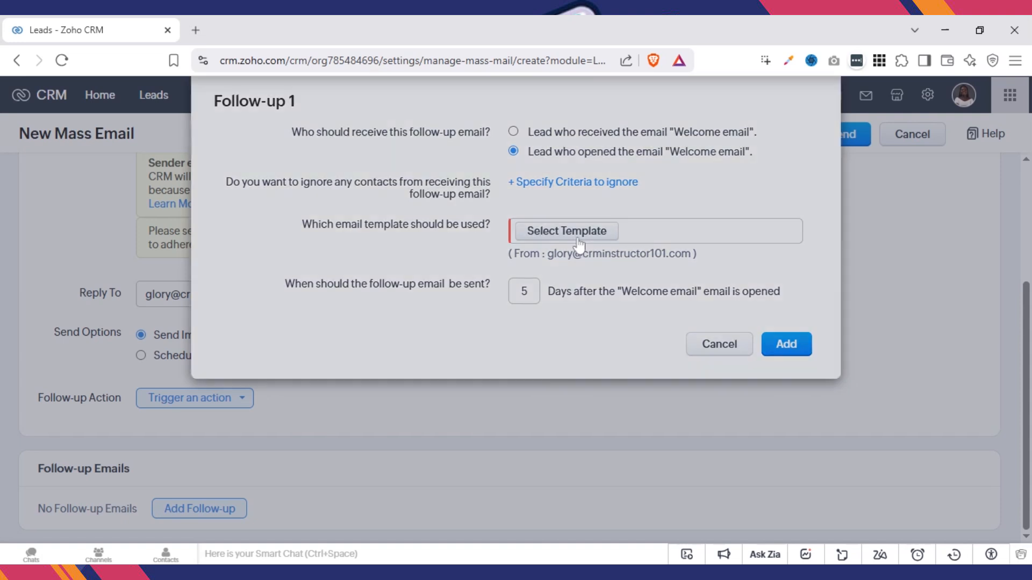
Step: Choose the Glory worlds template for the follow-up, set it 10 days after the Welcome email is opened, and add it
left_click(574, 232)
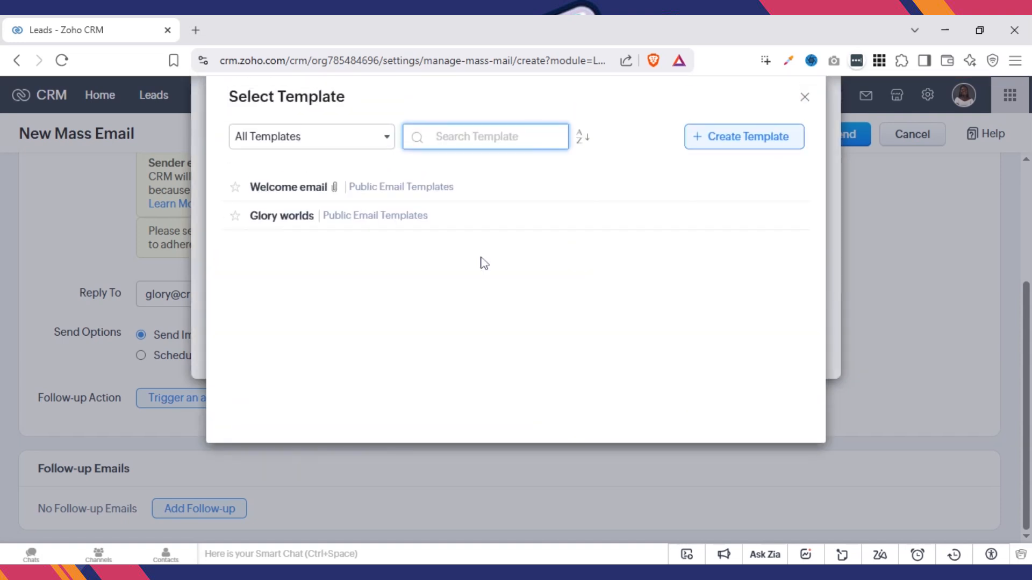
left_click(298, 224)
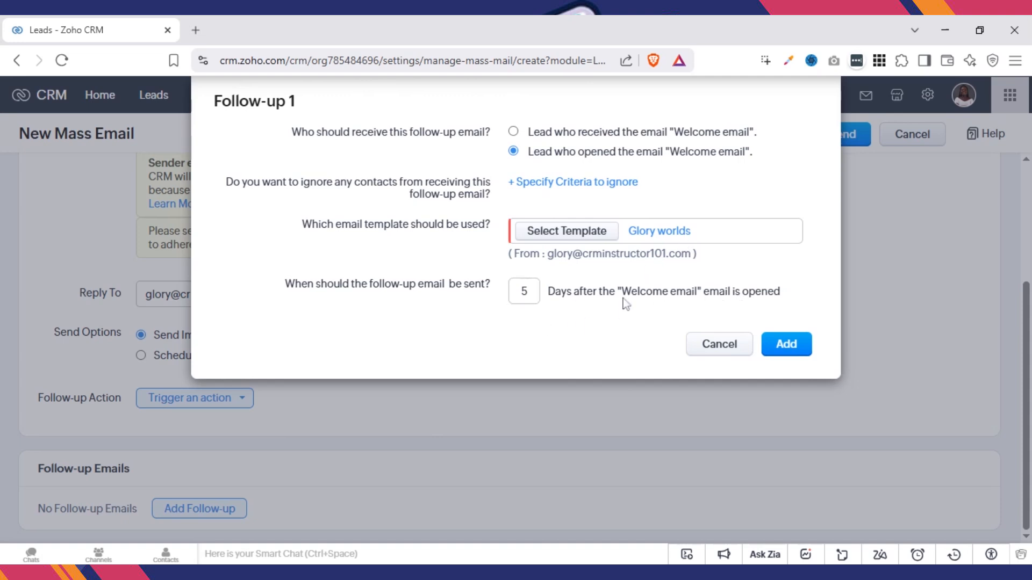
double_click(524, 292)
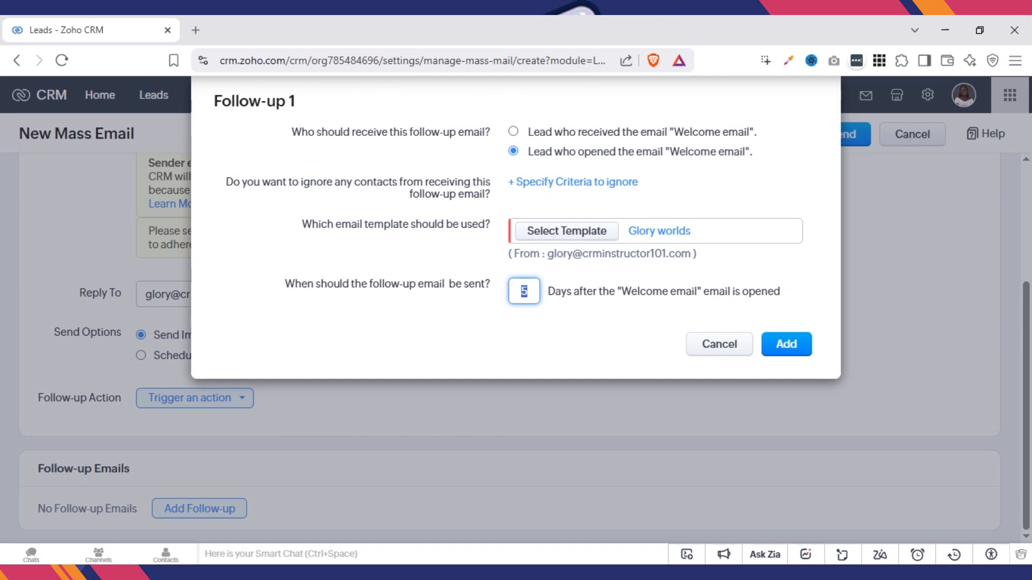
type("10")
left_click(789, 348)
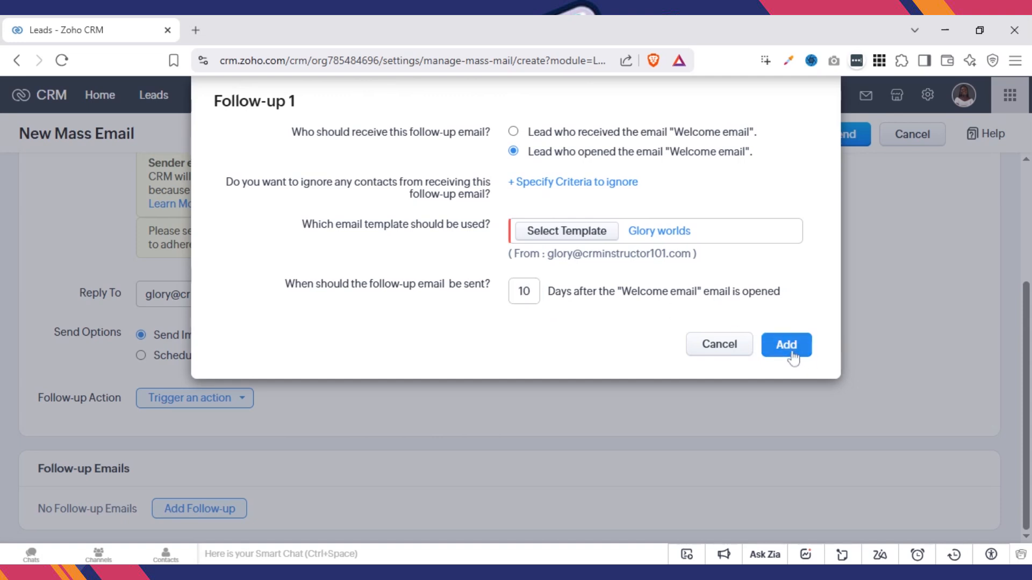
scroll(1013, 462, "down", 2)
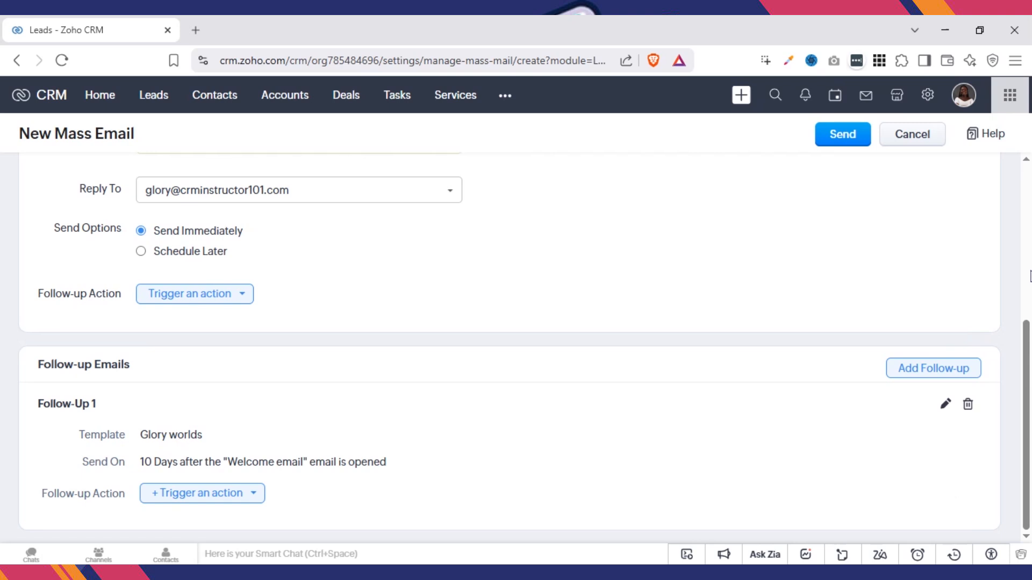
Step: Set the mass email to be sent later on Apr 20, 2025 at 10:00 AM and schedule it
scroll(1030, 276, "up", 5)
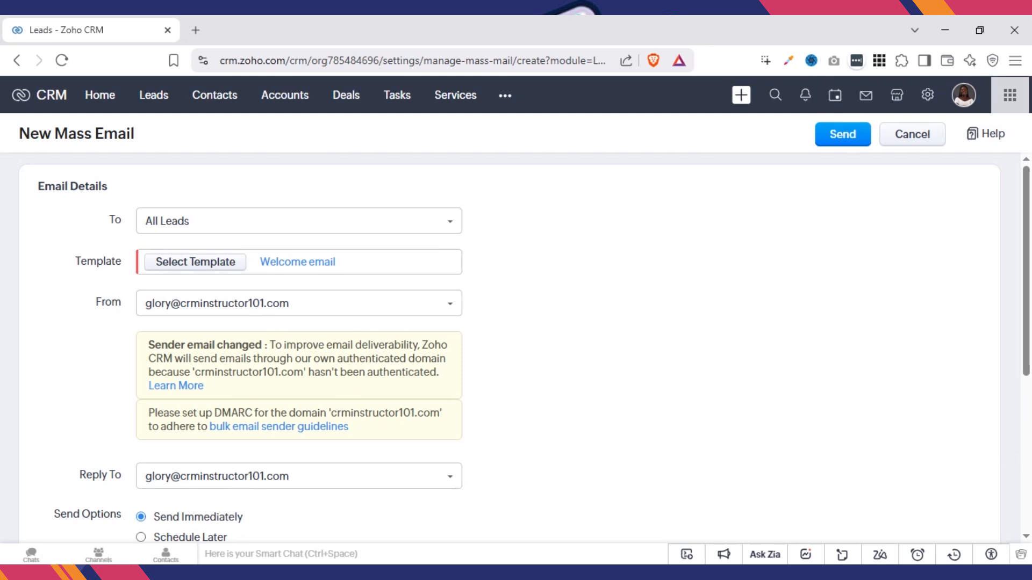
scroll(516, 349, "down", 5)
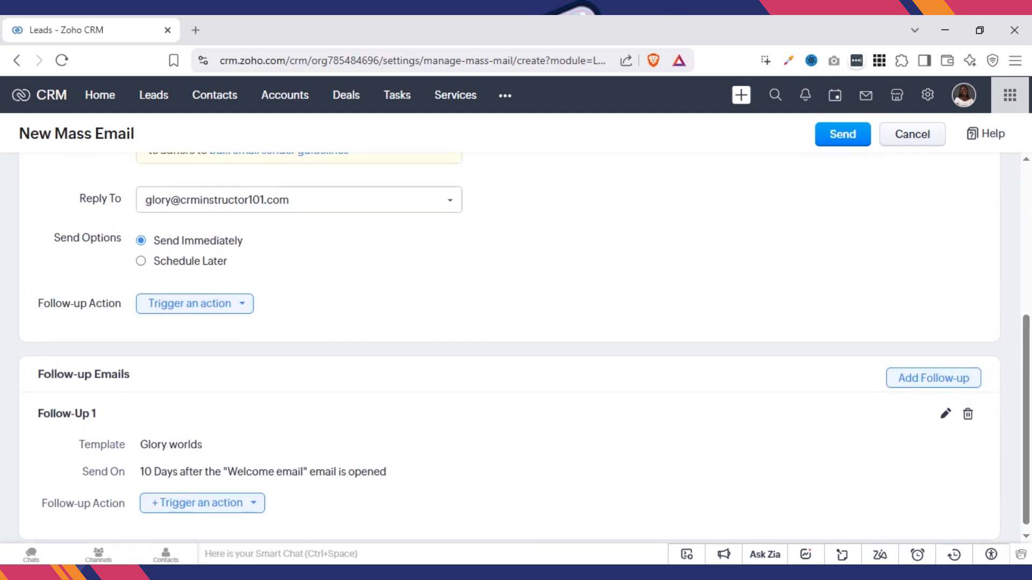
scroll(516, 349, "up", 5)
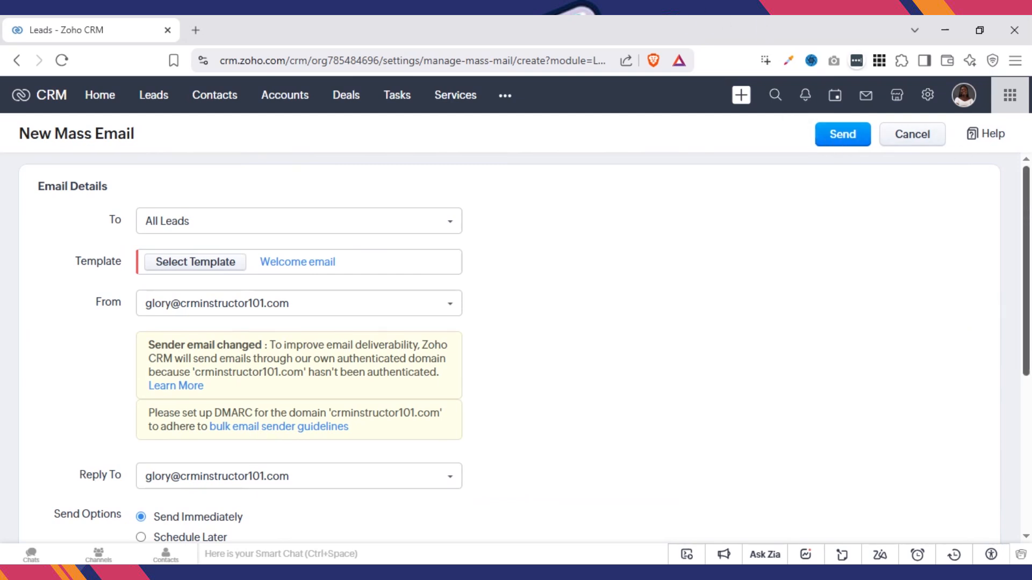
left_click(141, 537)
scroll(969, 502, "down", 6)
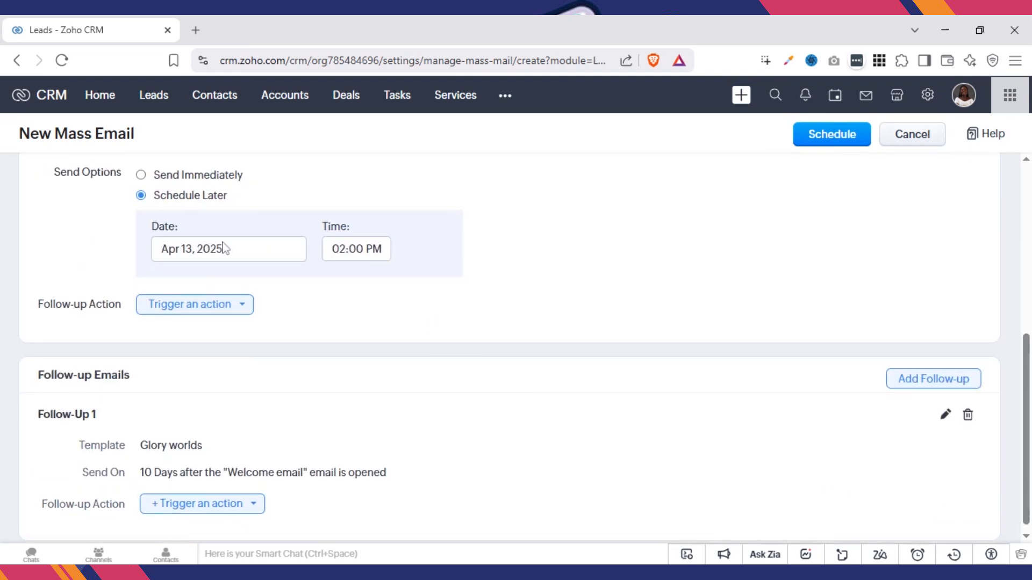
left_click(210, 249)
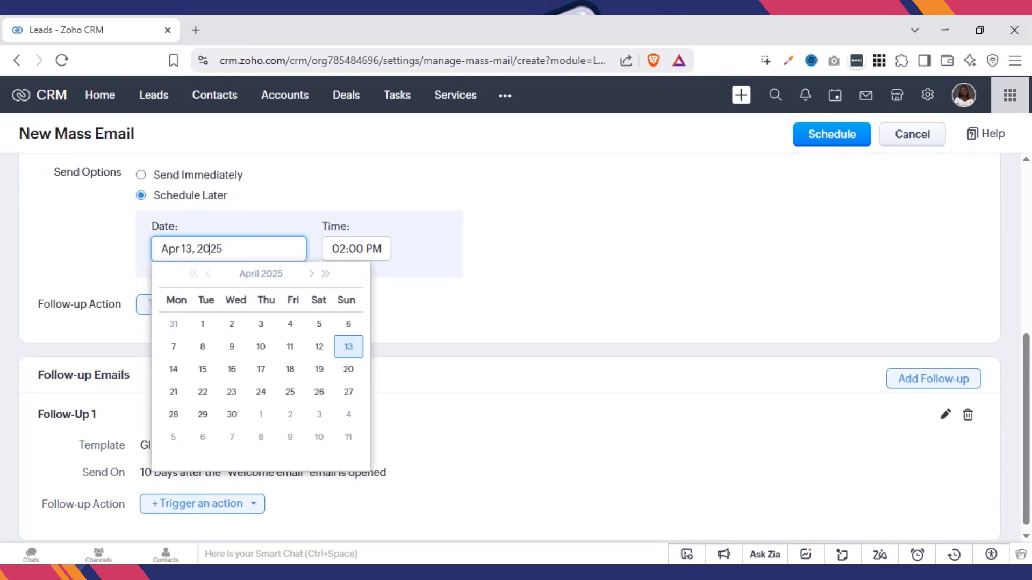
left_click(348, 370)
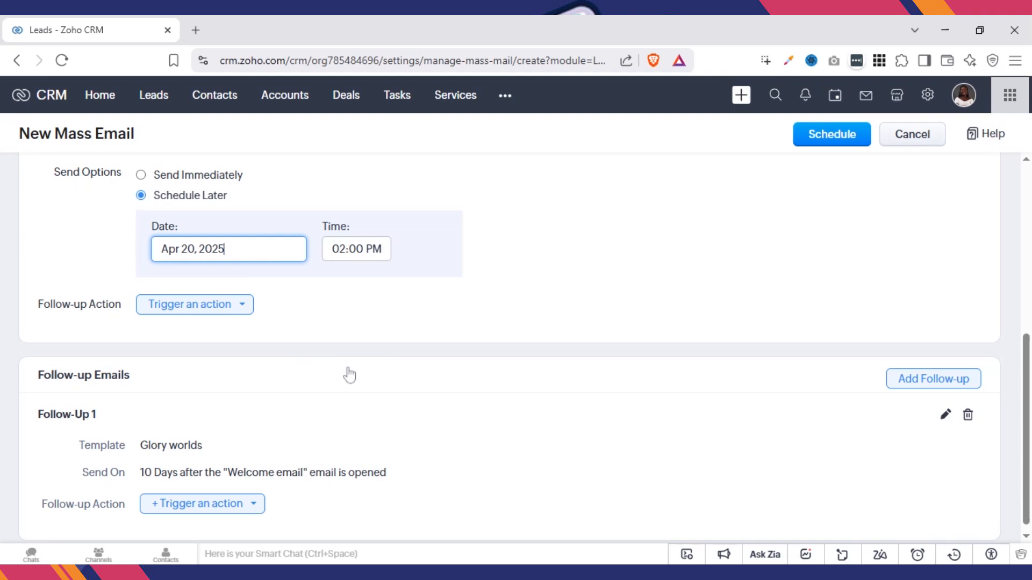
left_click(360, 258)
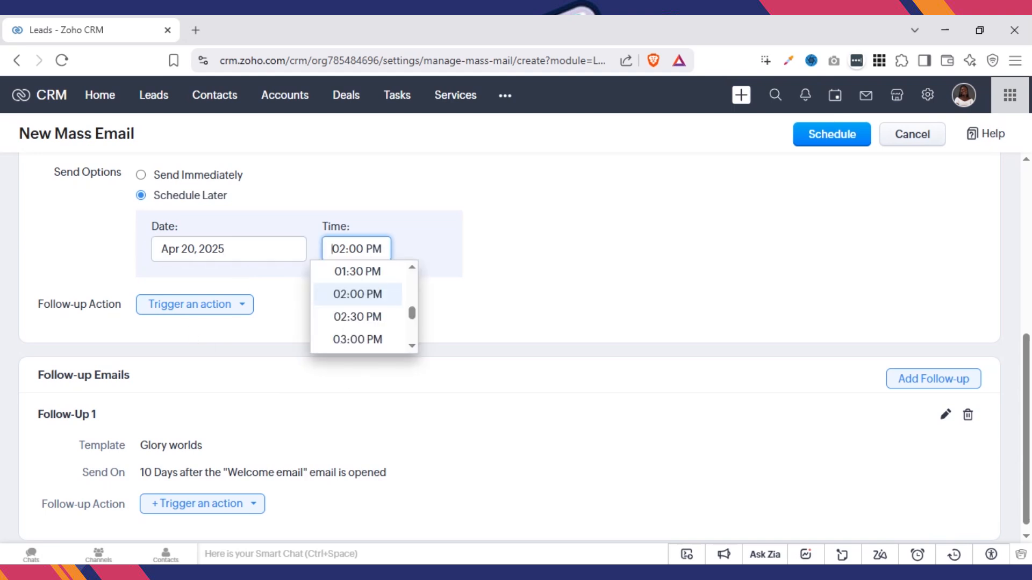
scroll(413, 285, "up", 3)
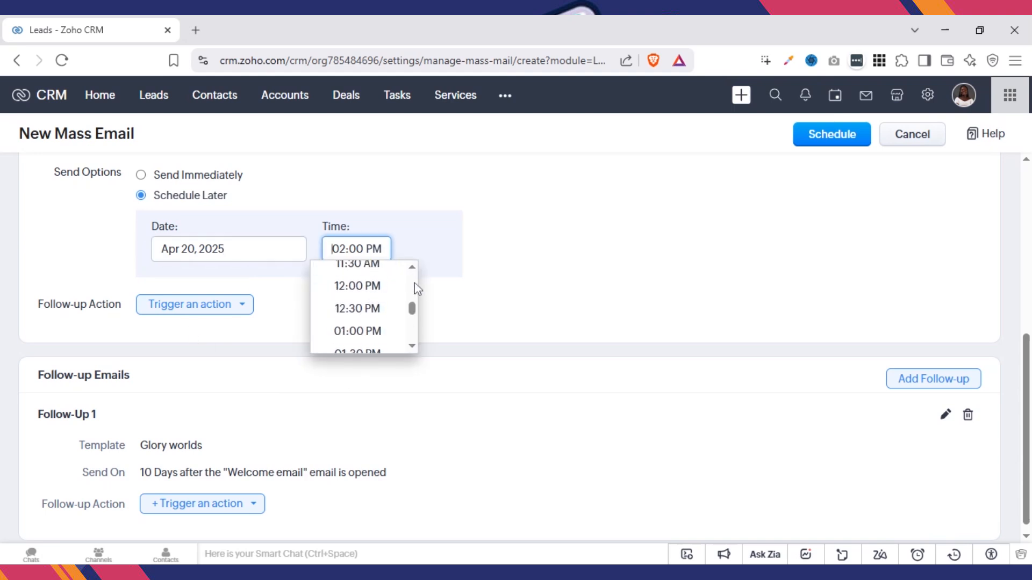
left_click(377, 283)
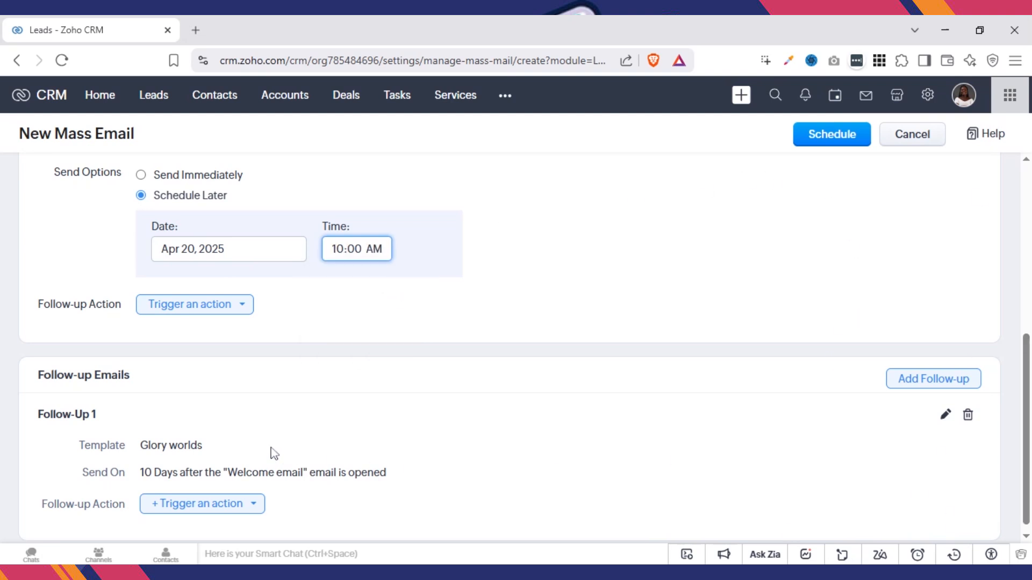
left_click(835, 135)
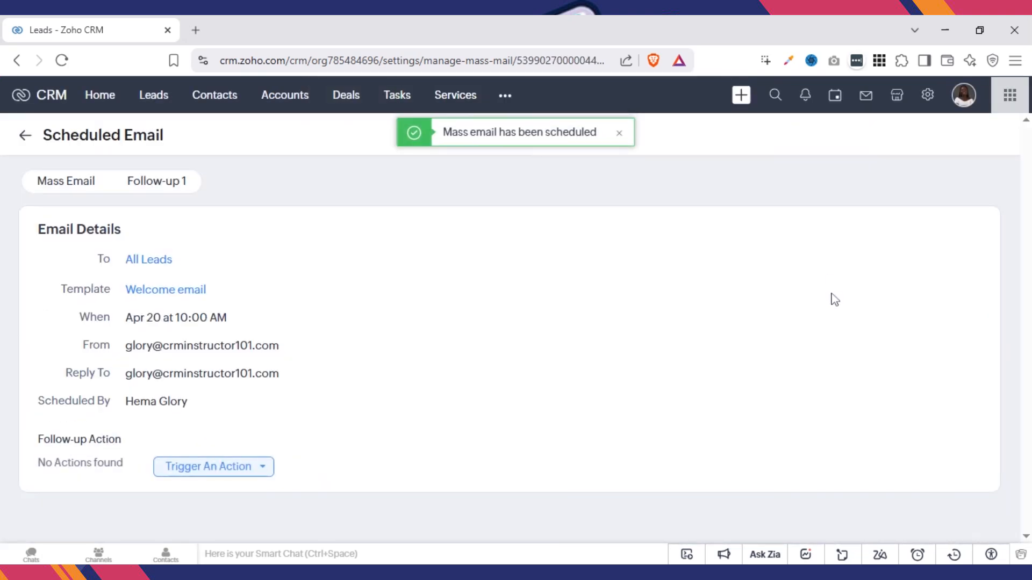
Step: Return to the list of scheduled mass emails and check the actions available for the All Leads email
left_click(22, 146)
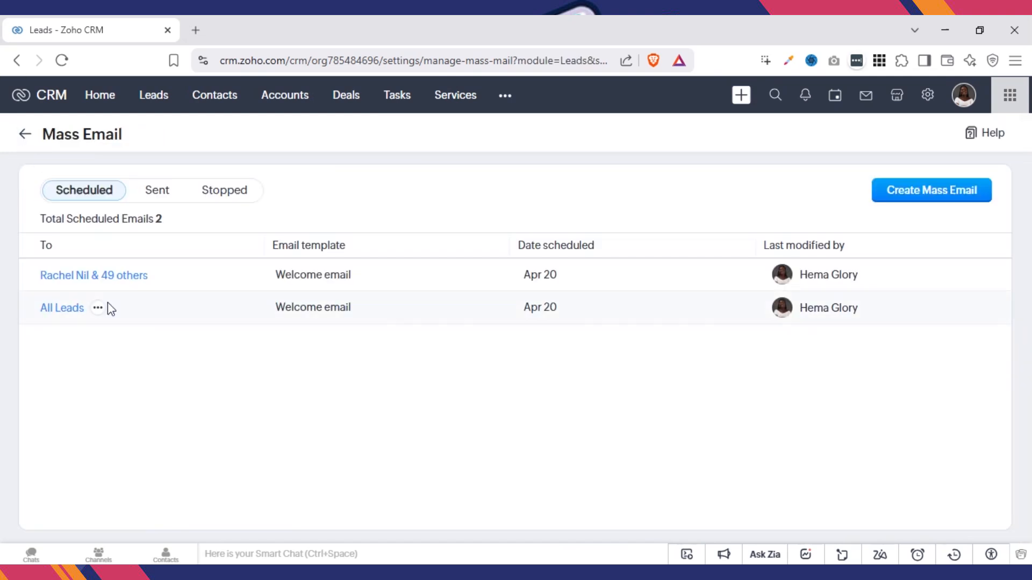
left_click(97, 307)
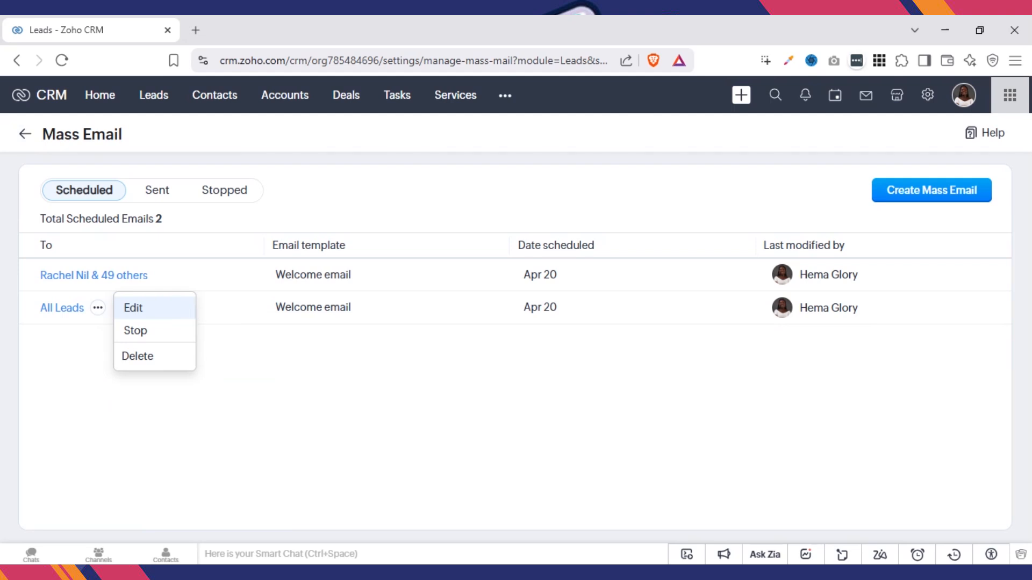
left_click(204, 305)
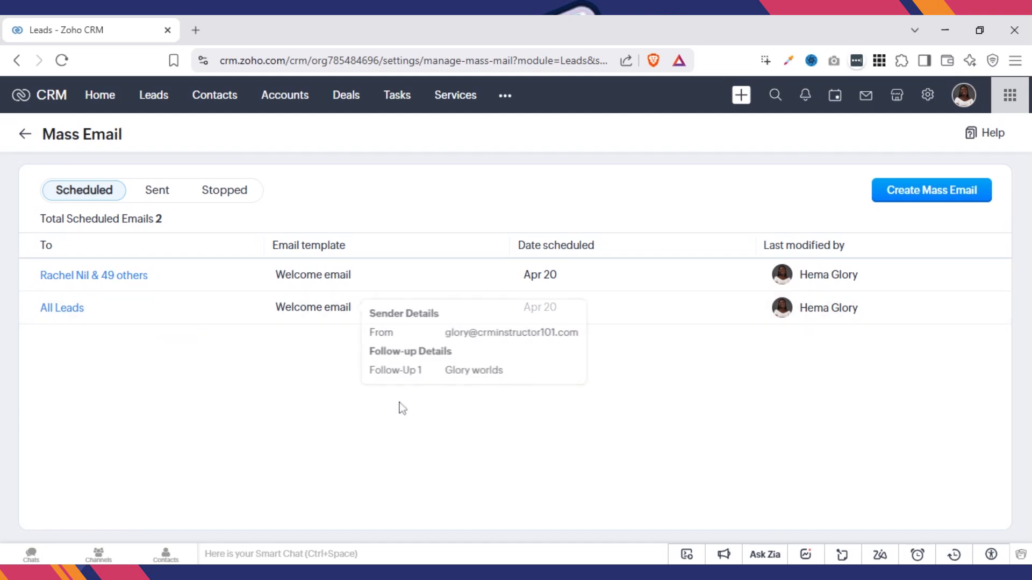